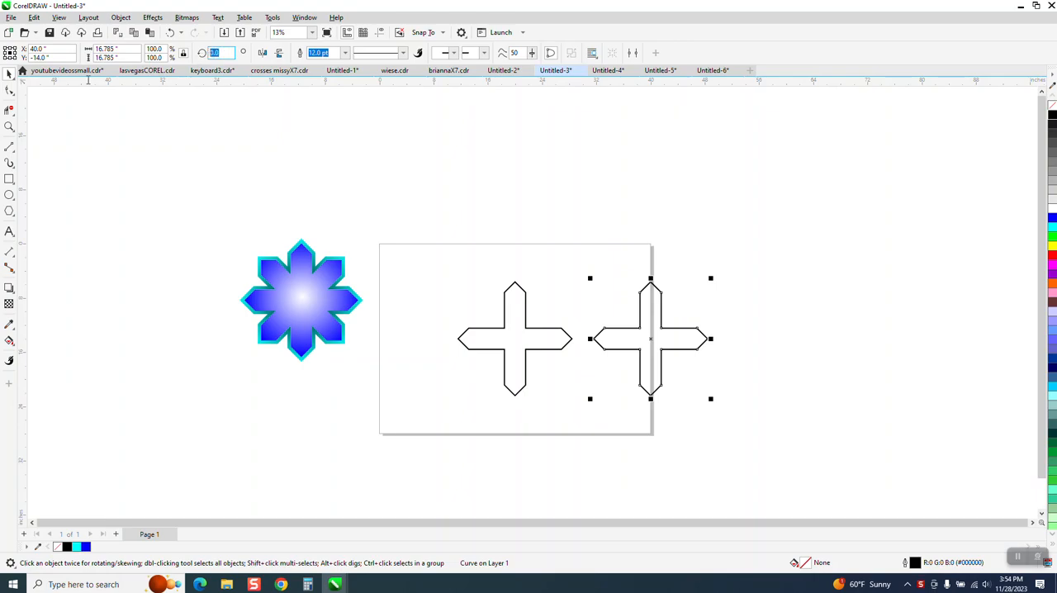
Step: Rotate the duplicate cross 45 degrees and centre it on the page over the upright cross
{"action": "type", "text": "45"}
{"action": "key", "text": "Return"}
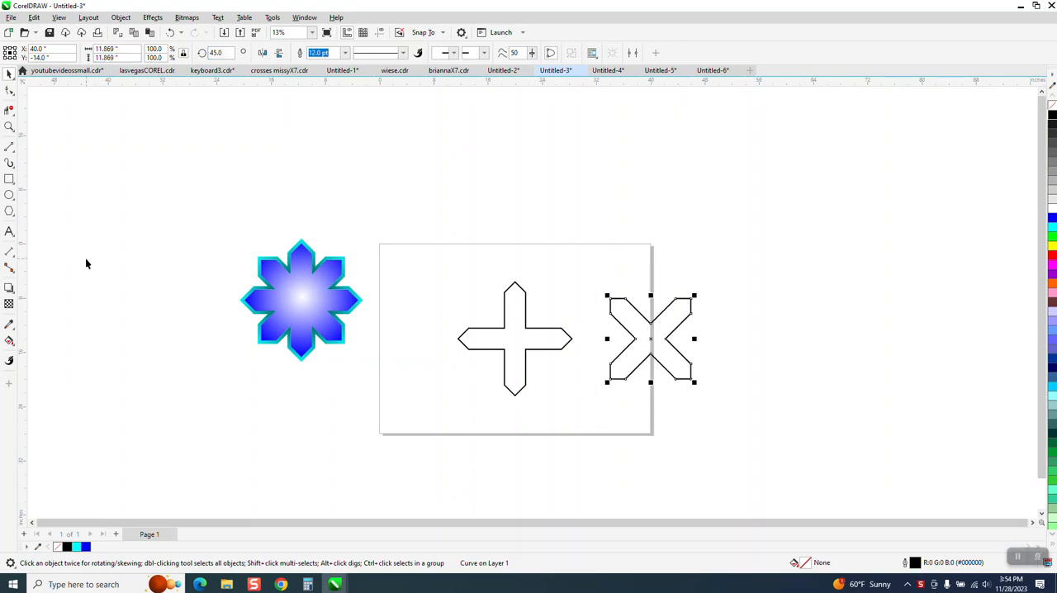
{"action": "key", "text": "p"}
Step: Select both overlapping crosses and convert their 12 pt outlines to objects
{"action": "left_click_drag", "start_coordinate": [448, 269], "coordinate": [553, 386]}
{"action": "left_click_drag", "start_coordinate": [608, 420], "coordinate": [608, 406]}
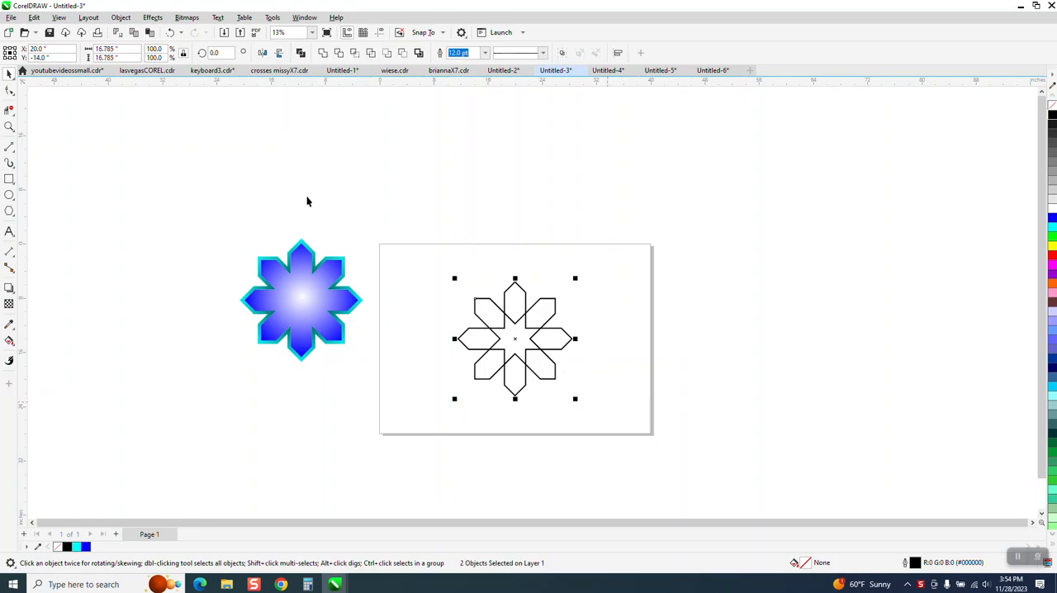
{"action": "left_click", "coordinate": [121, 18]}
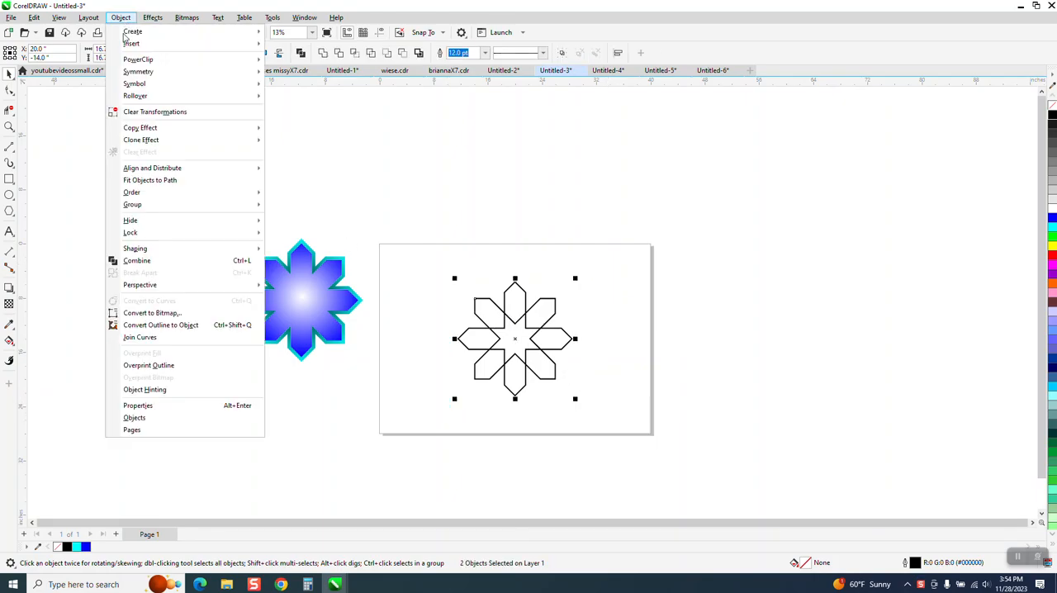
{"action": "left_click", "coordinate": [187, 325]}
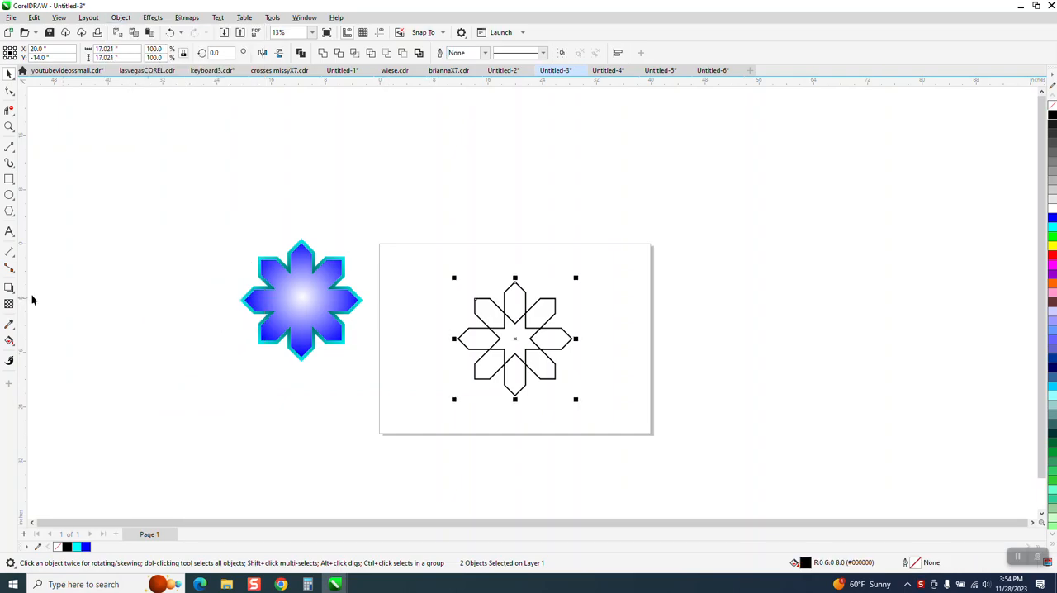
Step: Smart-fill all eight petals and the central star of the overlapping crosses with blue and no outline
{"action": "left_click", "coordinate": [10, 342]}
{"action": "left_click", "coordinate": [47, 353]}
{"action": "left_click", "coordinate": [514, 304]}
{"action": "left_click", "coordinate": [496, 313]}
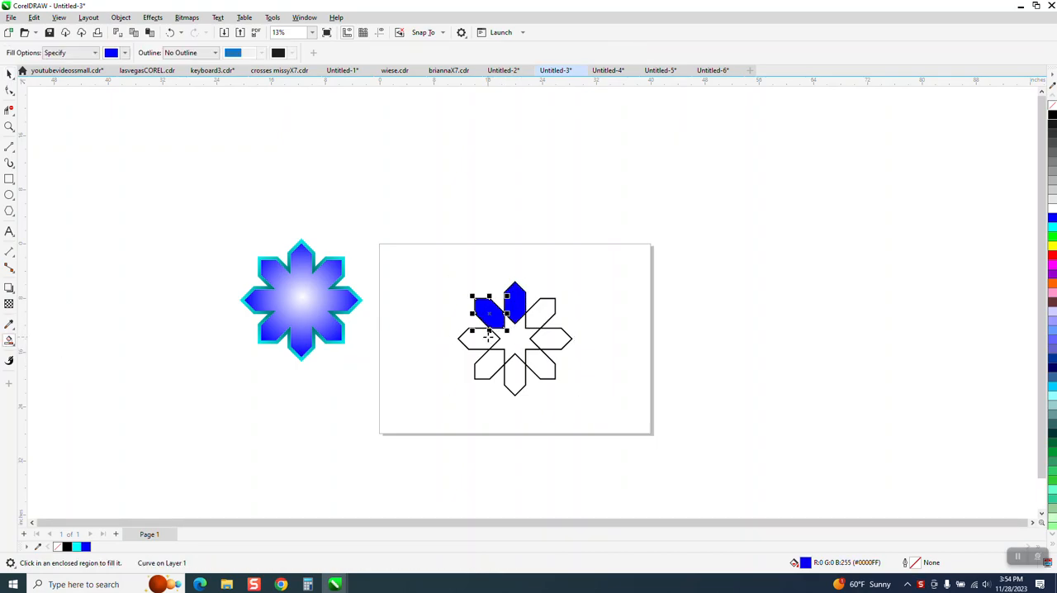
{"action": "left_click", "coordinate": [481, 339]}
{"action": "left_click", "coordinate": [488, 363]}
{"action": "left_click", "coordinate": [514, 378]}
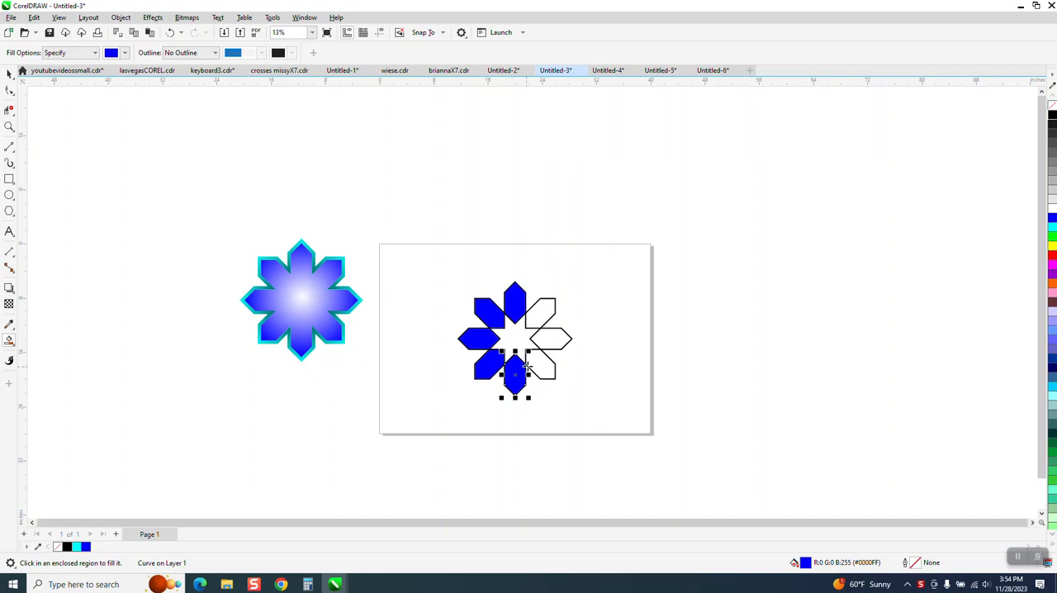
{"action": "left_click", "coordinate": [538, 365]}
{"action": "left_click", "coordinate": [552, 338]}
{"action": "left_click", "coordinate": [544, 312]}
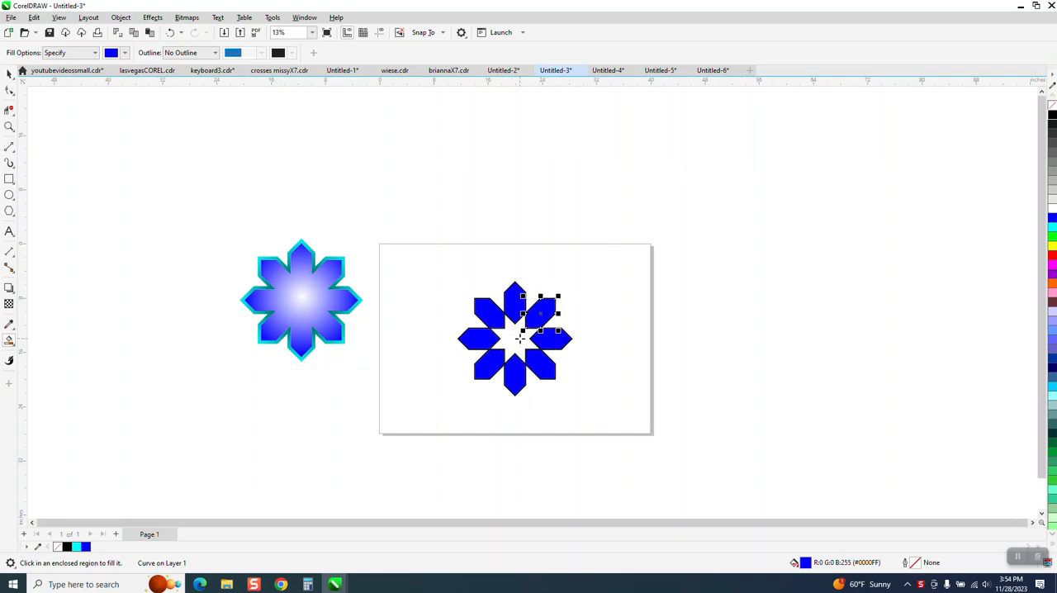
{"action": "left_click", "coordinate": [515, 338]}
Step: Move the black outlines of the rotated and upright crosses off the blue flower to the page's right edge
{"action": "left_click", "coordinate": [9, 74]}
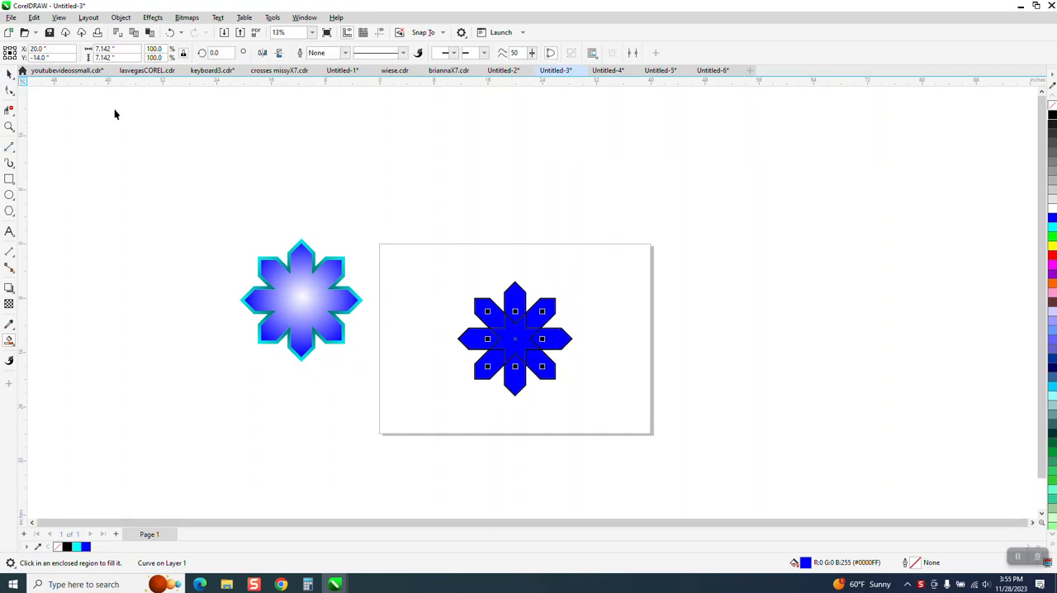
{"action": "left_click_drag", "start_coordinate": [557, 304], "coordinate": [723, 302]}
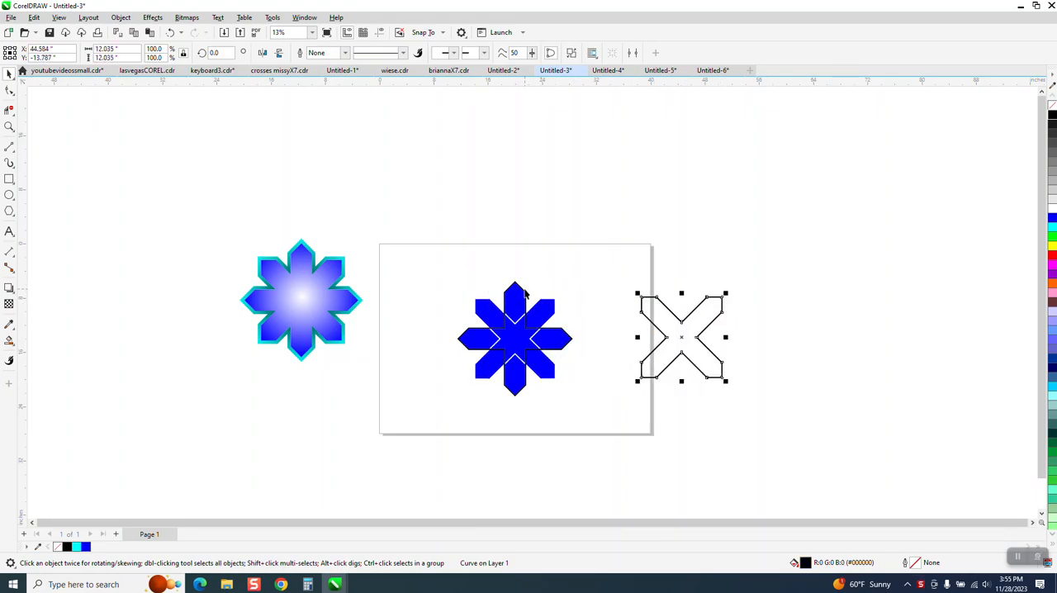
{"action": "left_click_drag", "start_coordinate": [525, 293], "coordinate": [698, 285]}
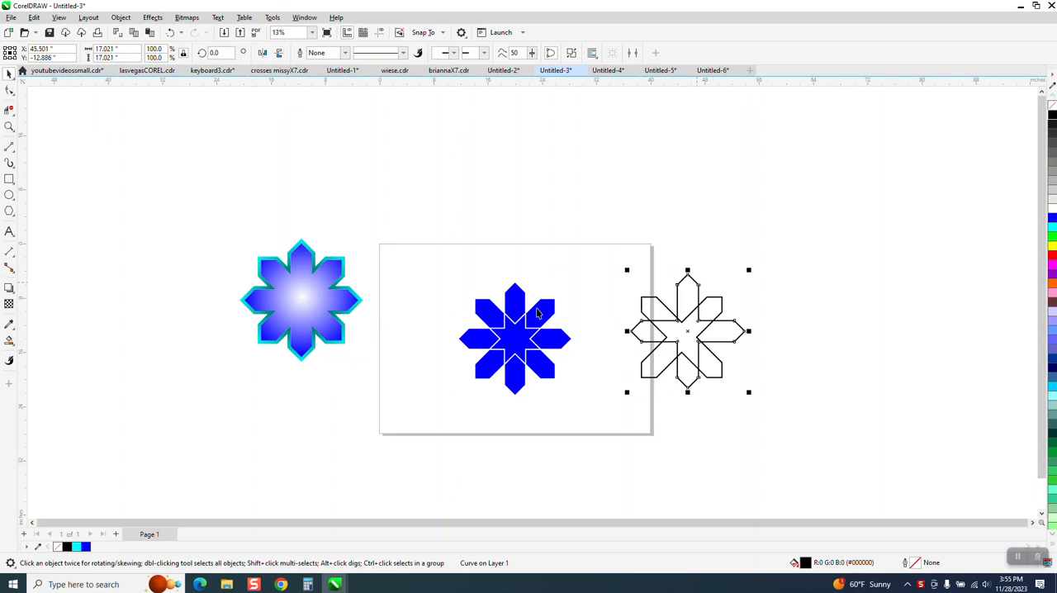
{"action": "left_click", "coordinate": [9, 126]}
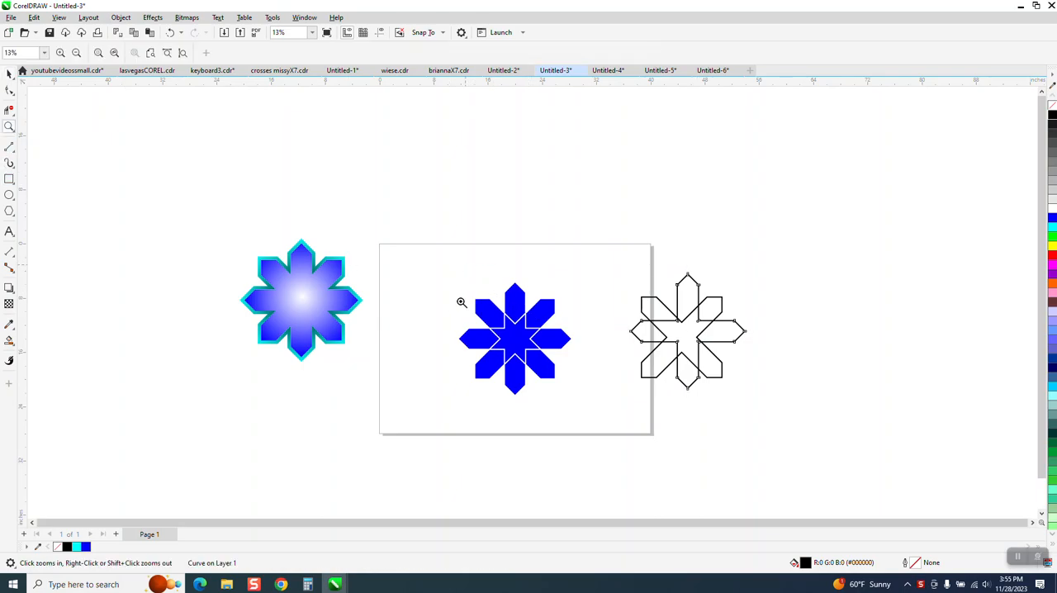
{"action": "left_click_drag", "start_coordinate": [458, 279], "coordinate": [576, 411]}
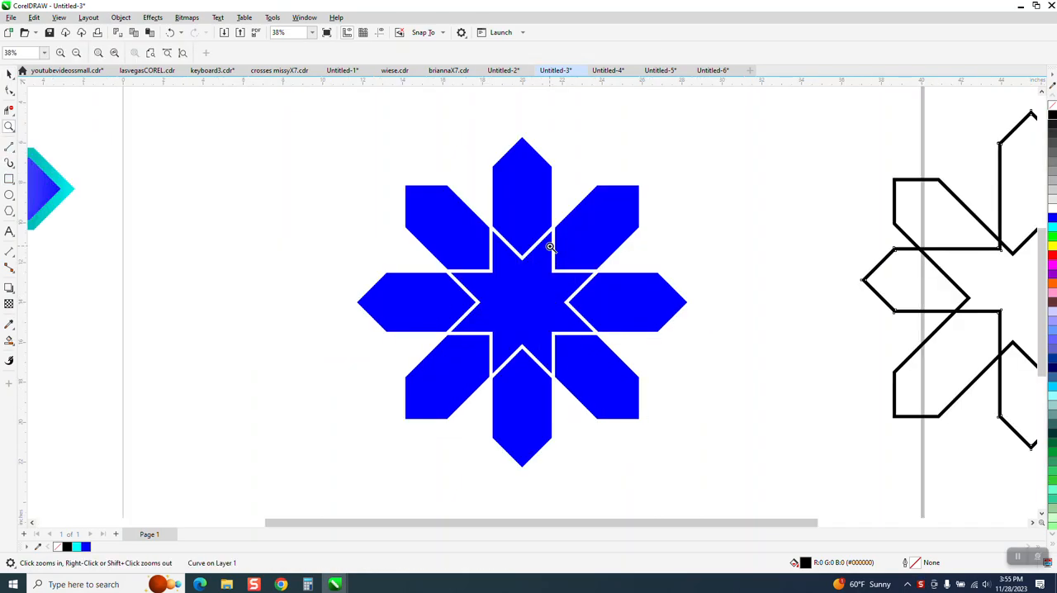
{"action": "right_click", "coordinate": [499, 294]}
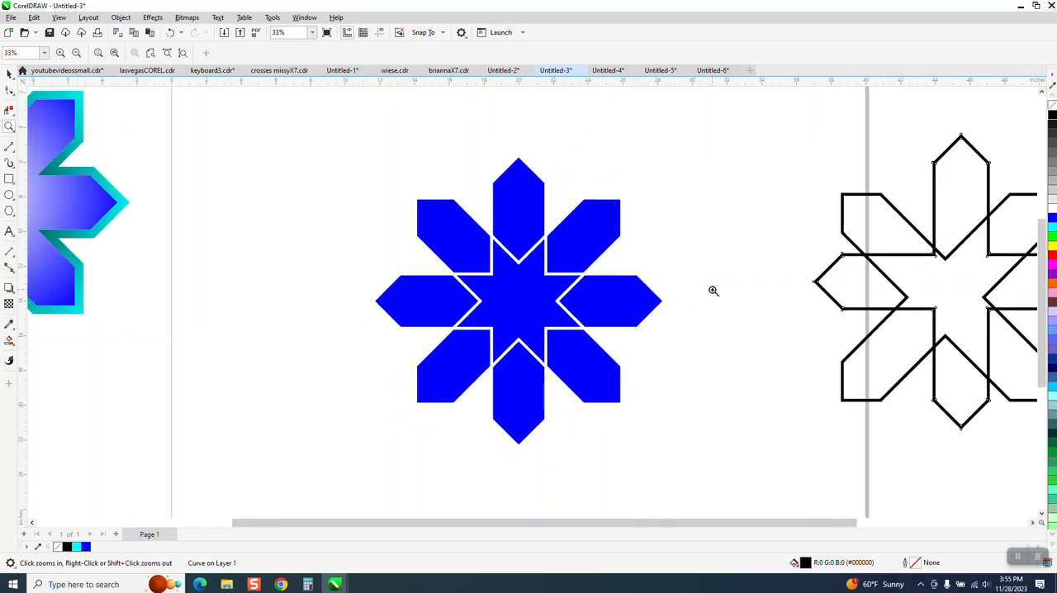
{"action": "right_click", "coordinate": [436, 309]}
{"action": "right_click", "coordinate": [334, 279]}
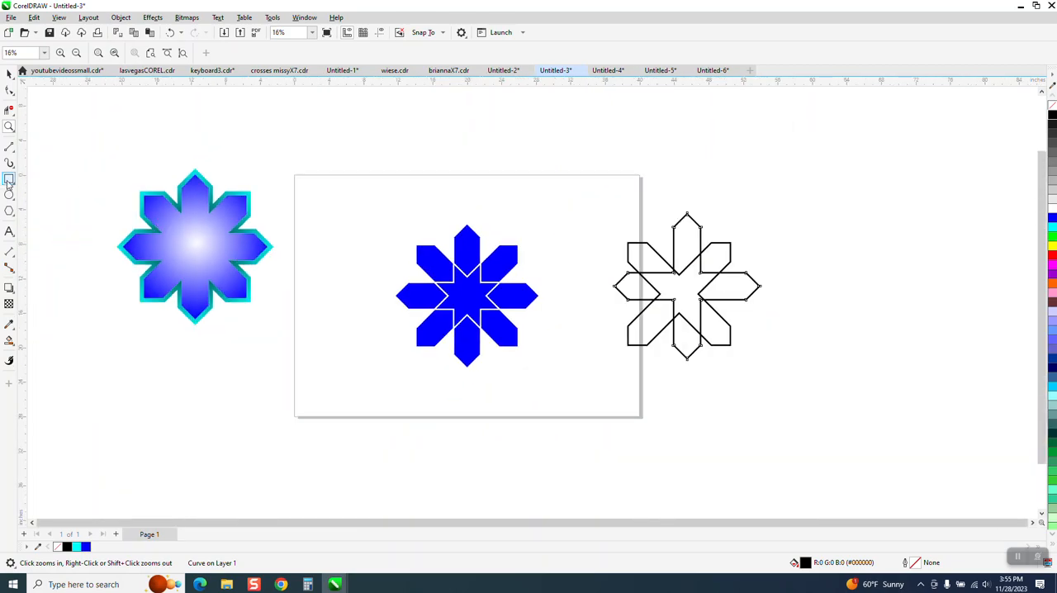
Step: Draw a tall rectangle about 1.9 by 10.1 inches beside the blue flower and add a copy rotated 90 degrees
{"action": "left_click", "coordinate": [9, 179]}
{"action": "left_click_drag", "start_coordinate": [345, 229], "coordinate": [328, 320]}
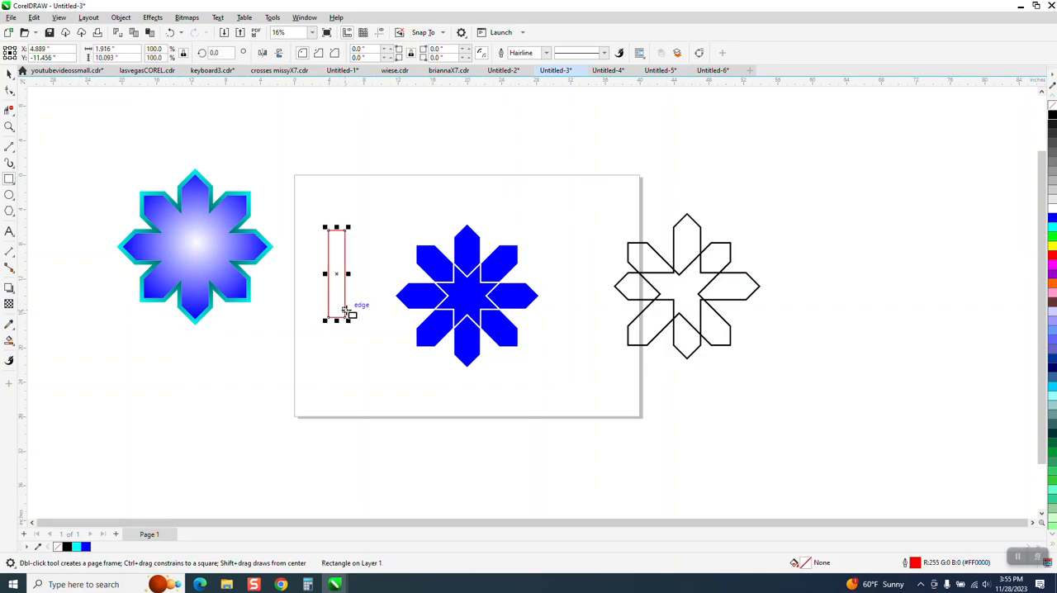
{"action": "left_click", "coordinate": [223, 55]}
{"action": "type", "text": "90"}
{"action": "key", "text": "Return"}
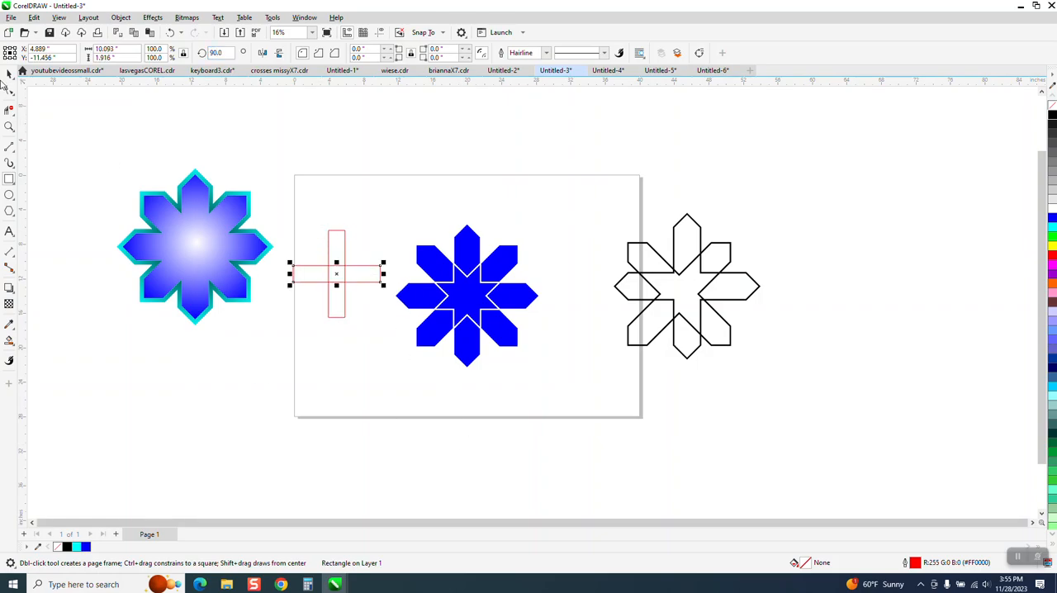
Step: Weld the two crossed red rectangles into a single cross
{"action": "left_click", "coordinate": [9, 74]}
{"action": "left_click_drag", "start_coordinate": [279, 198], "coordinate": [392, 343]}
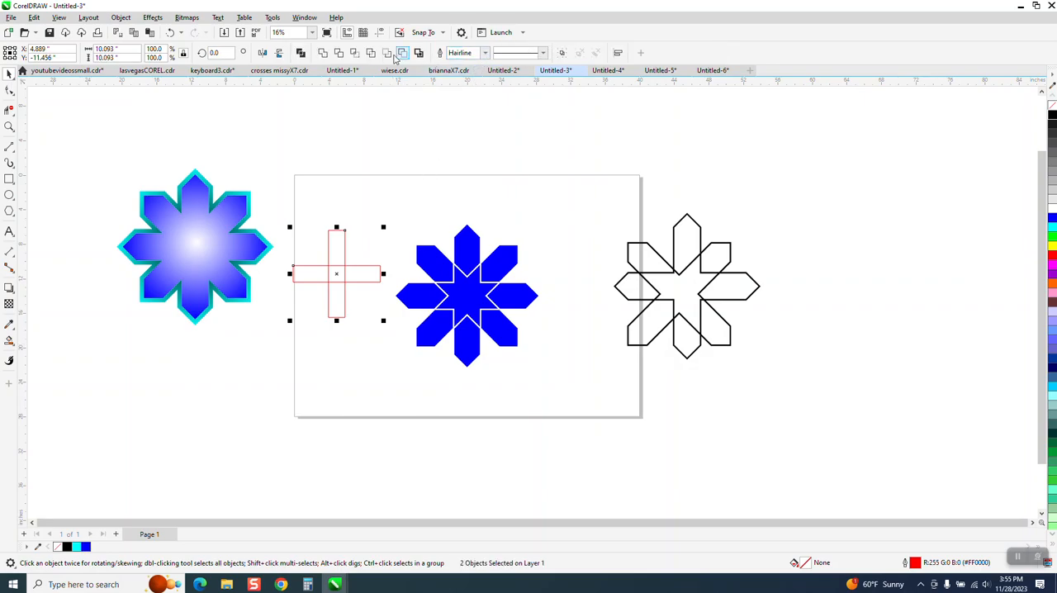
{"action": "left_click", "coordinate": [322, 52]}
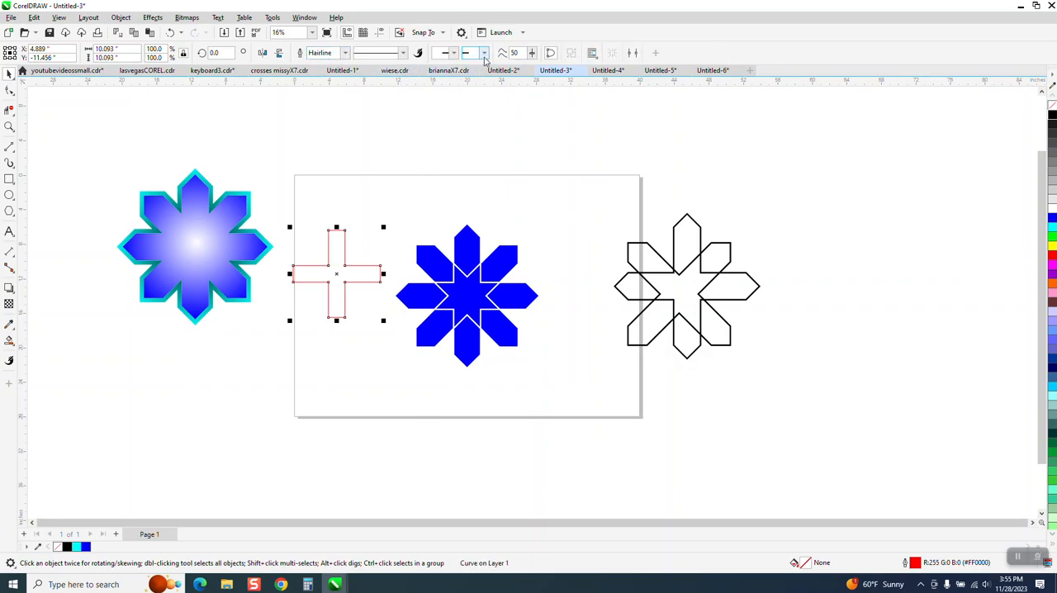
Step: Set the red cross's outline width to 24 pt
{"action": "left_click", "coordinate": [347, 52]}
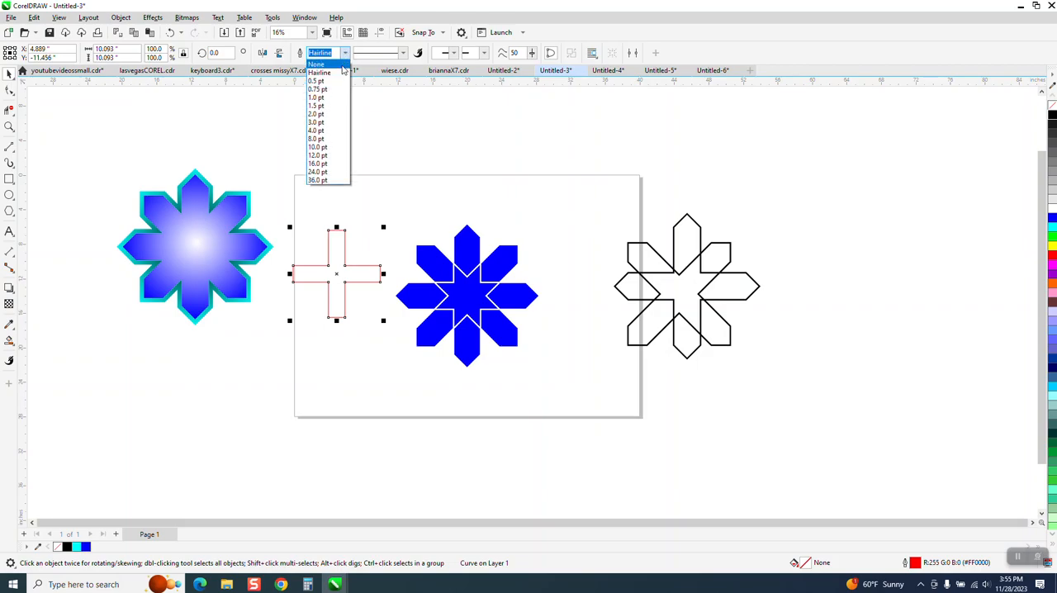
{"action": "left_click", "coordinate": [315, 154]}
{"action": "left_click", "coordinate": [345, 53]}
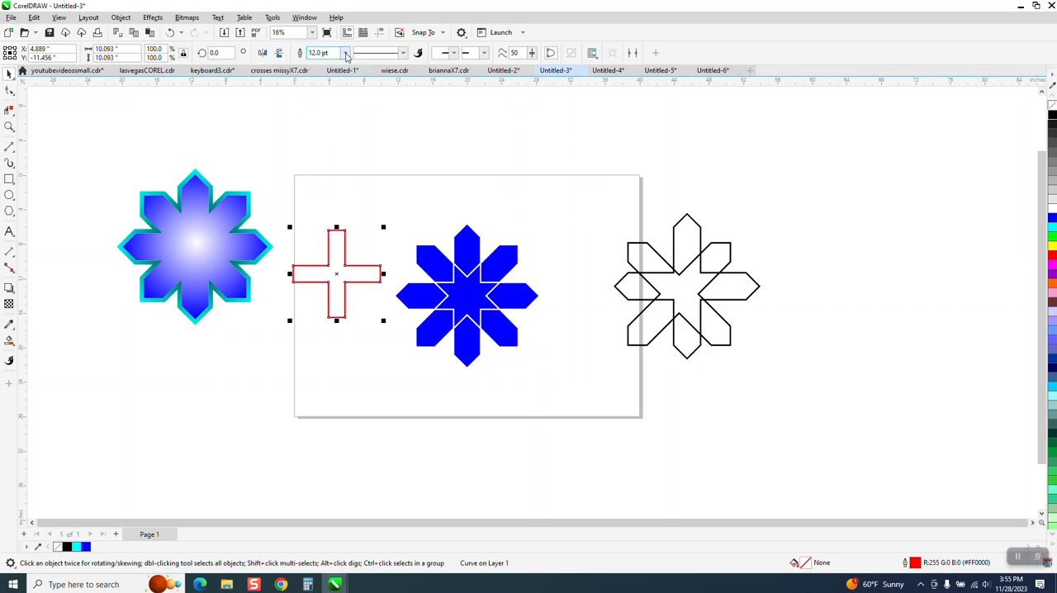
{"action": "left_click", "coordinate": [317, 172]}
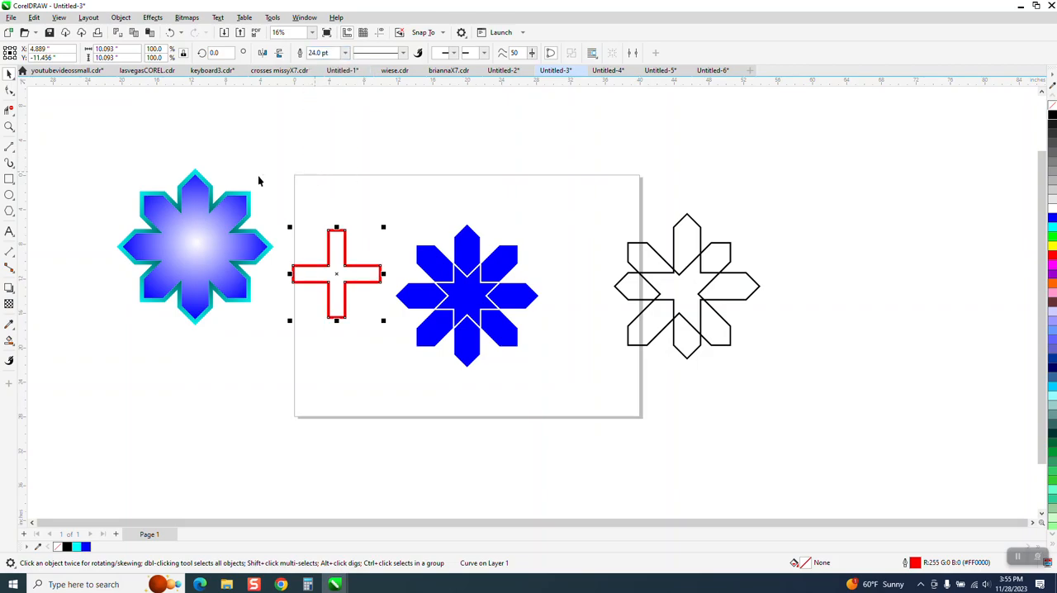
Step: Move all pieces of the blue flower 60 inches to the right, off the page
{"action": "left_click_drag", "start_coordinate": [389, 216], "coordinate": [548, 388]}
{"action": "key", "text": "Right"}
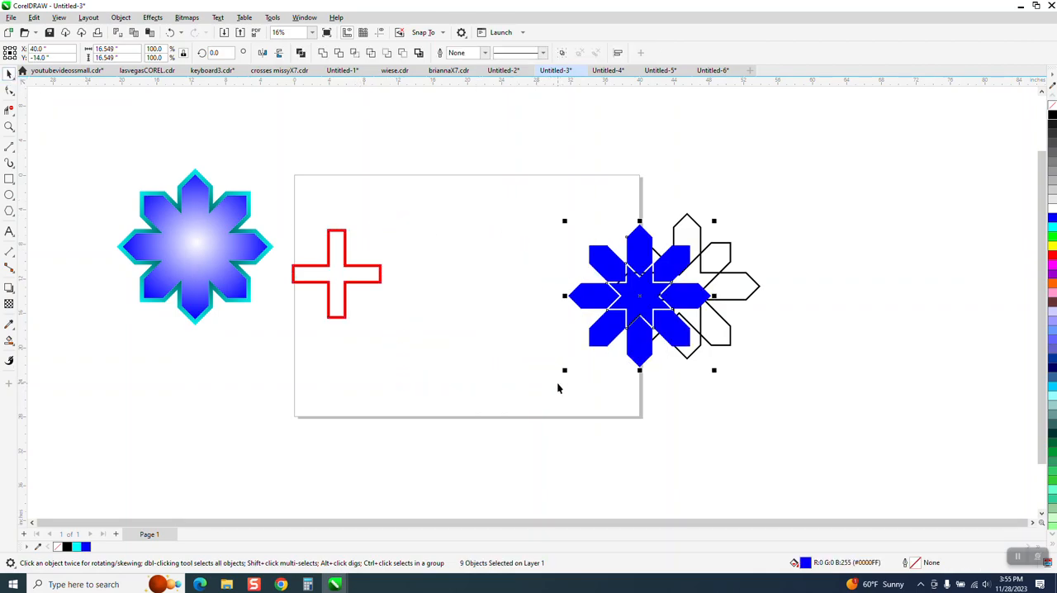
{"action": "key", "text": "Right"}
{"action": "key", "text": "Right"}
Step: Centre the red cross on the page
{"action": "left_click_drag", "start_coordinate": [288, 212], "coordinate": [437, 342]}
{"action": "key", "text": "p"}
{"action": "left_click", "coordinate": [374, 275]}
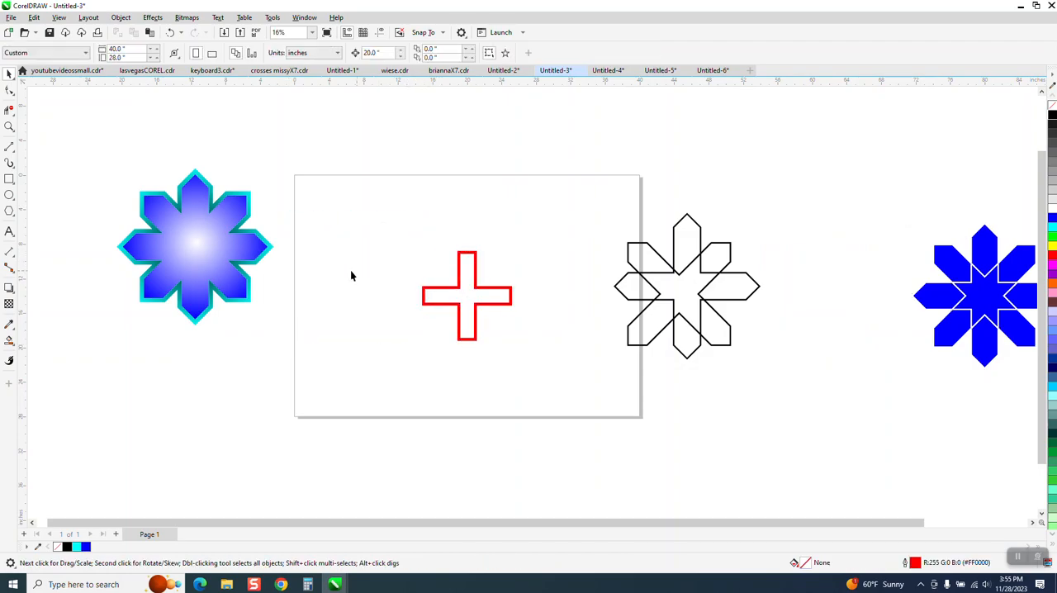
Step: Duplicate the red cross and place the copy level with it, just inside the page's left edge
{"action": "left_click_drag", "start_coordinate": [498, 352], "coordinate": [500, 356]}
{"action": "key", "text": "KP_Add"}
{"action": "key", "text": "Left"}
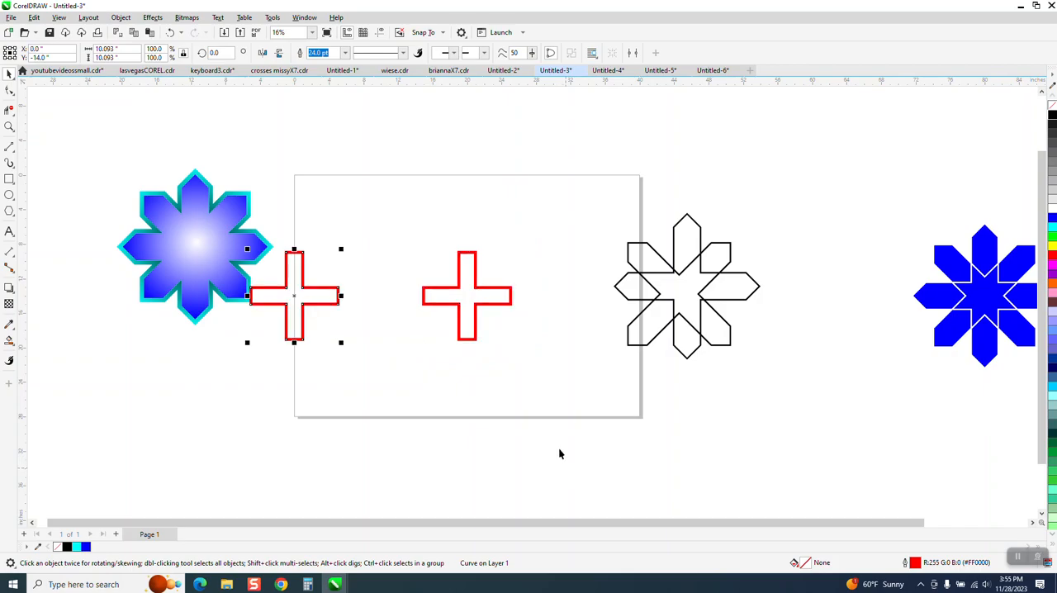
{"action": "left_click_drag", "start_coordinate": [293, 296], "coordinate": [339, 300]}
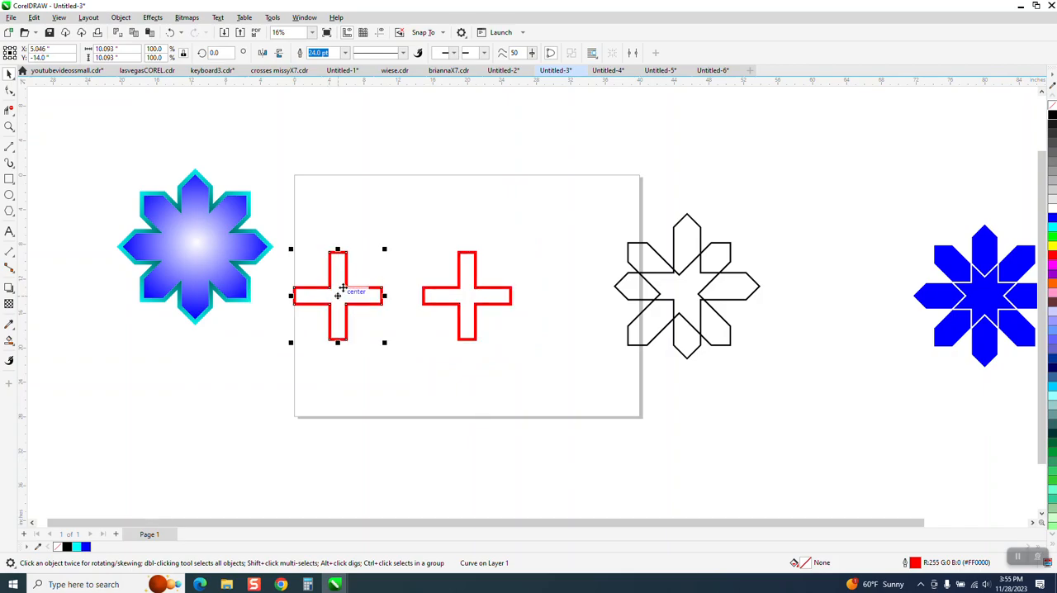
Step: Convert the left cross's outline to an object and smart-fill the insides of both red crosses with blue
{"action": "left_click", "coordinate": [120, 17]}
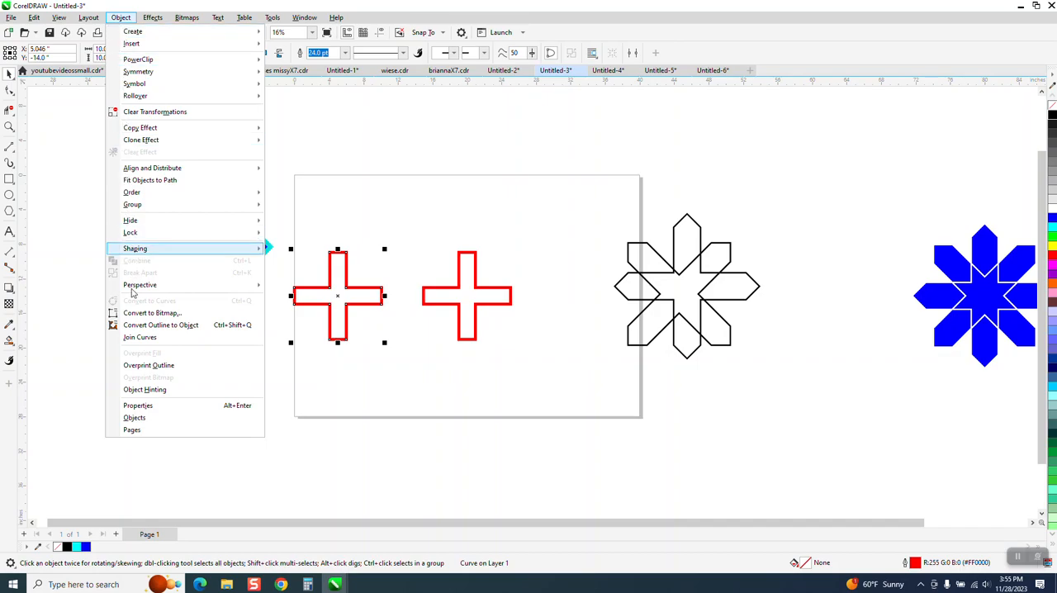
{"action": "left_click", "coordinate": [168, 326]}
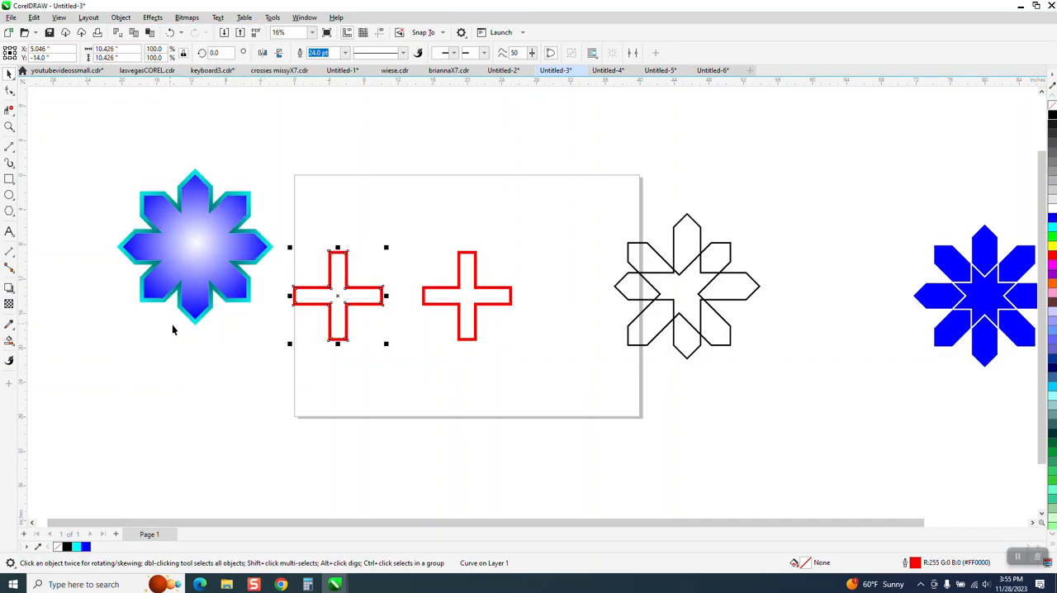
{"action": "left_click", "coordinate": [10, 343]}
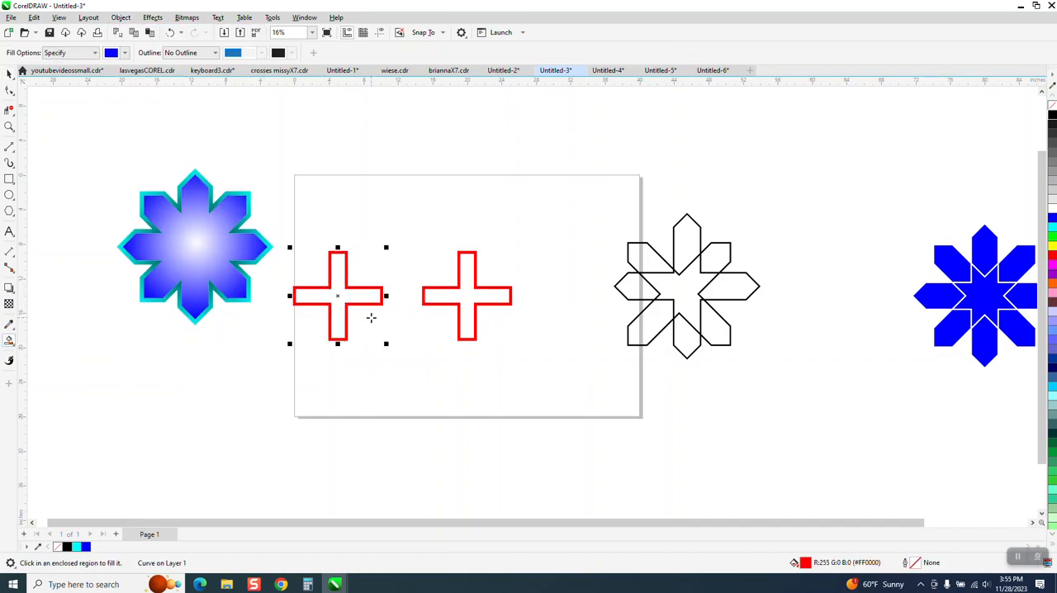
{"action": "left_click", "coordinate": [351, 297]}
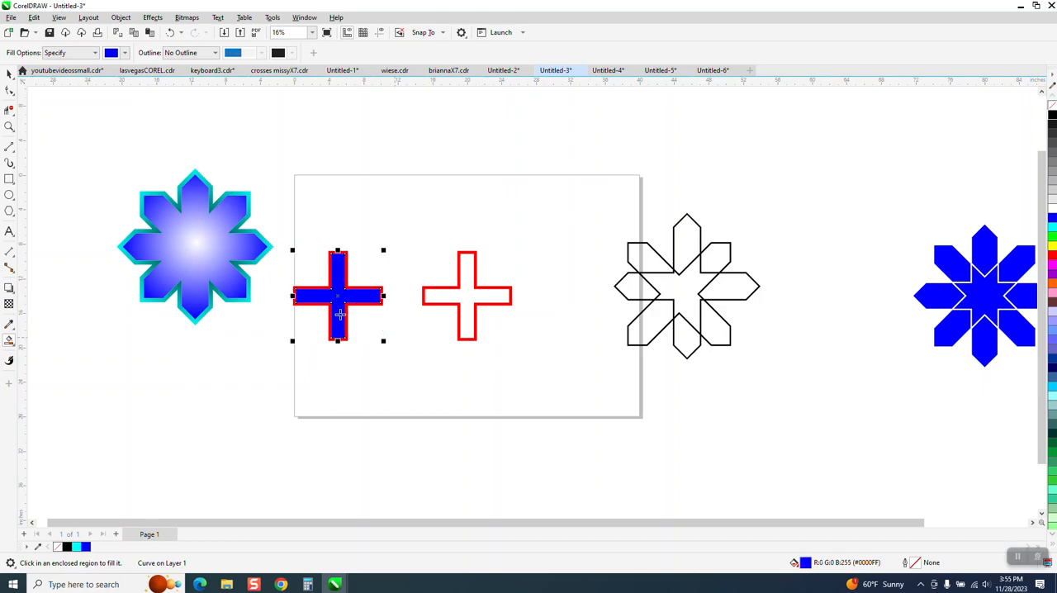
{"action": "left_click", "coordinate": [473, 295]}
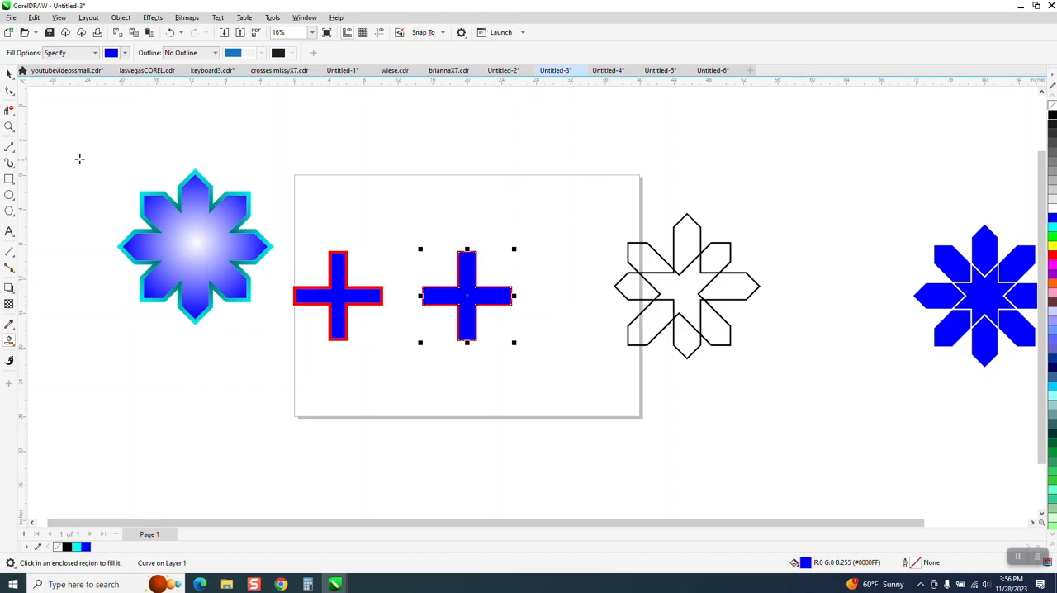
Step: Draw a rectangle about 31.6 by 14.4 inches around both crosses and smart-fill the area around them with blue
{"action": "left_click", "coordinate": [9, 126]}
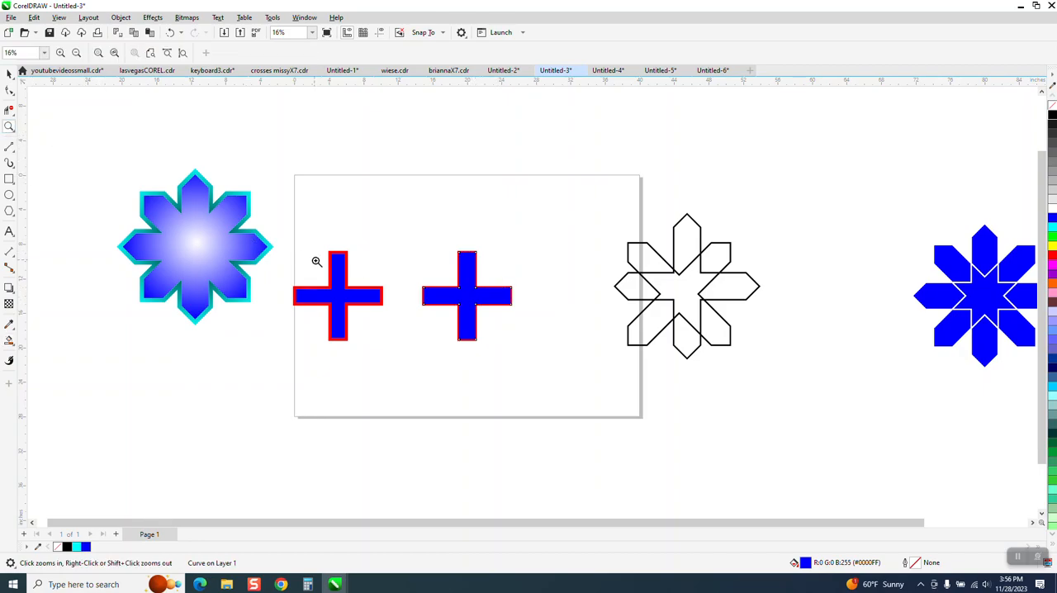
{"action": "left_click", "coordinate": [9, 179]}
{"action": "left_click_drag", "start_coordinate": [281, 235], "coordinate": [554, 360]}
{"action": "left_click", "coordinate": [9, 340]}
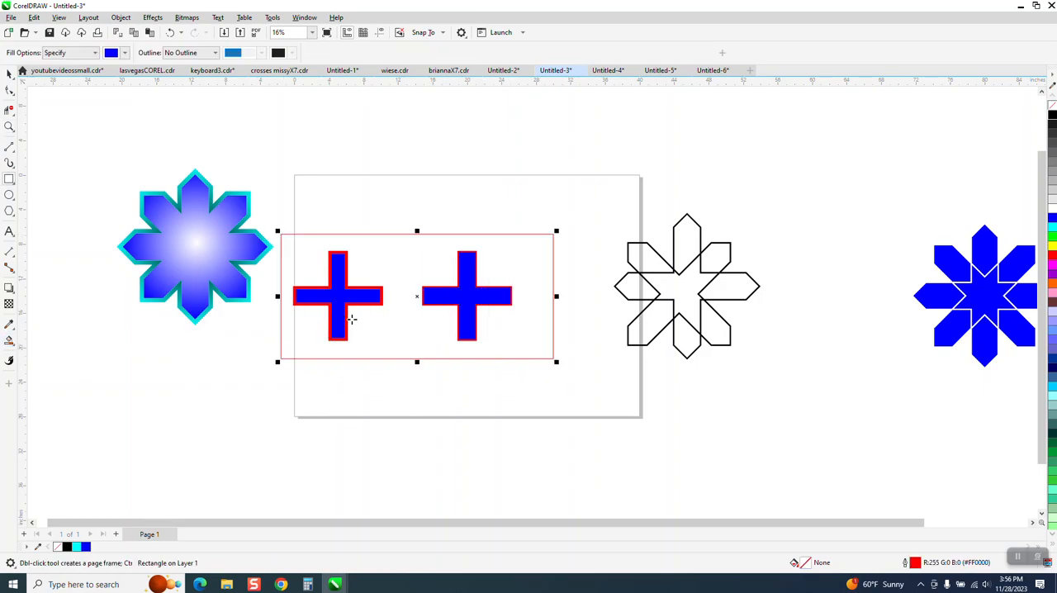
{"action": "left_click", "coordinate": [398, 268]}
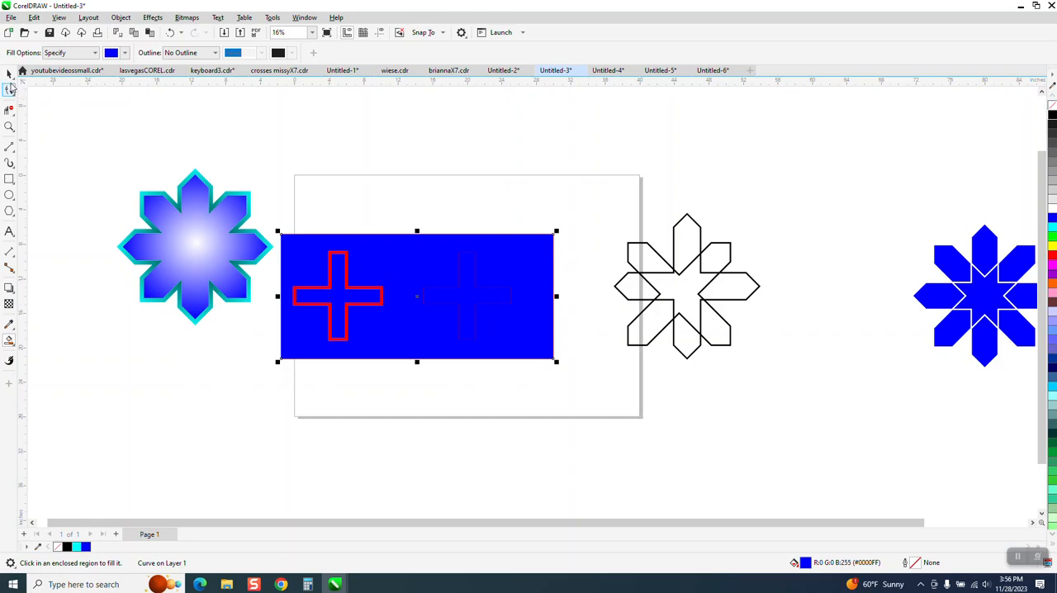
Step: Move the left cross's blue inner fill out of the rectangle to just below it, over the page's lower edge
{"action": "left_click", "coordinate": [9, 74]}
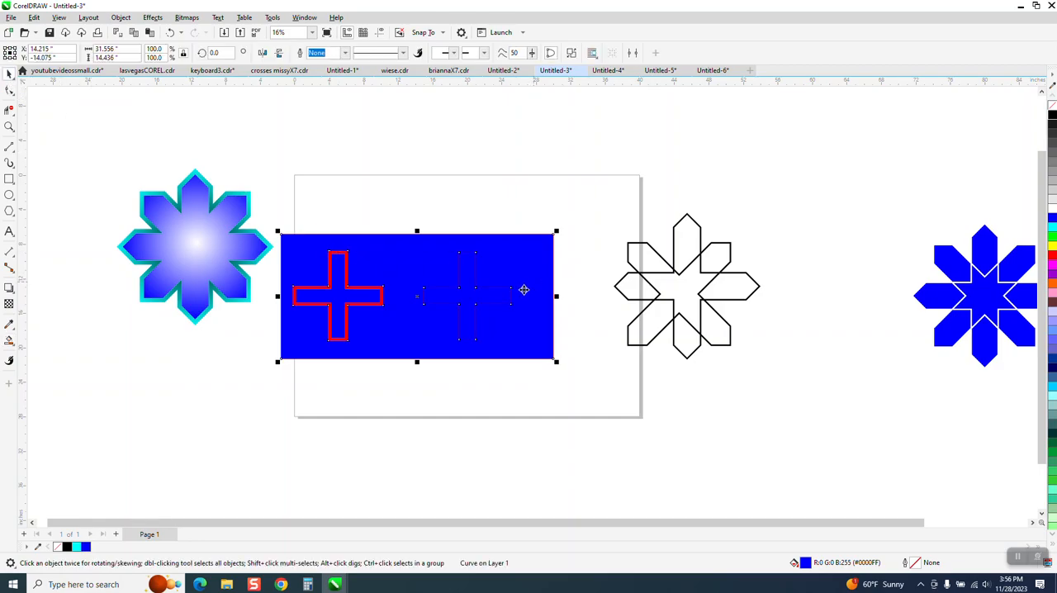
{"action": "left_click", "coordinate": [328, 168]}
{"action": "left_click_drag", "start_coordinate": [337, 259], "coordinate": [323, 398]}
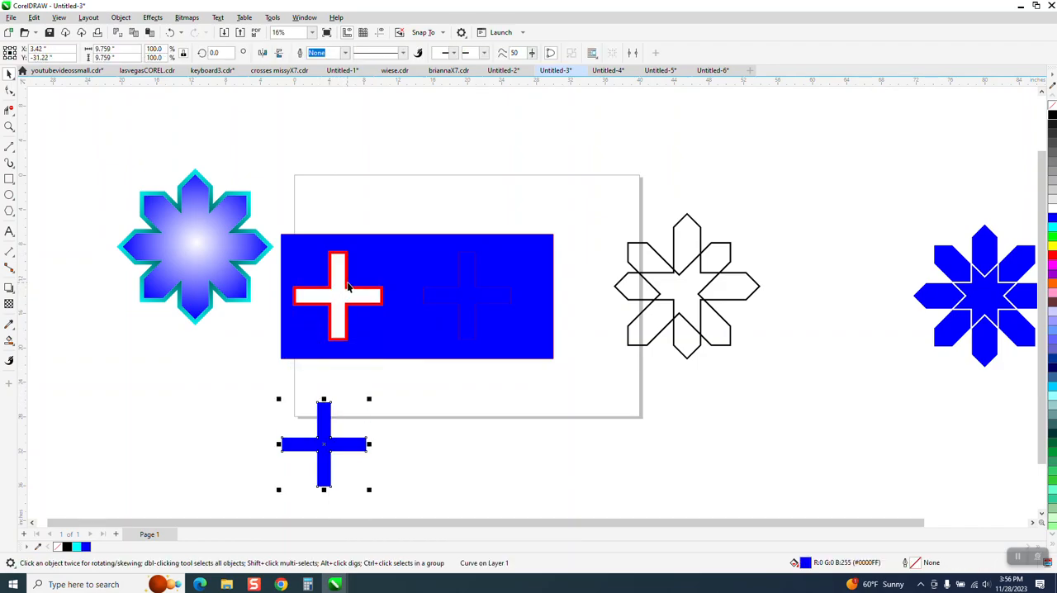
Step: Undo the move of the left cross's blue inner fill and delete the left cross's red outline object
{"action": "left_click", "coordinate": [170, 32]}
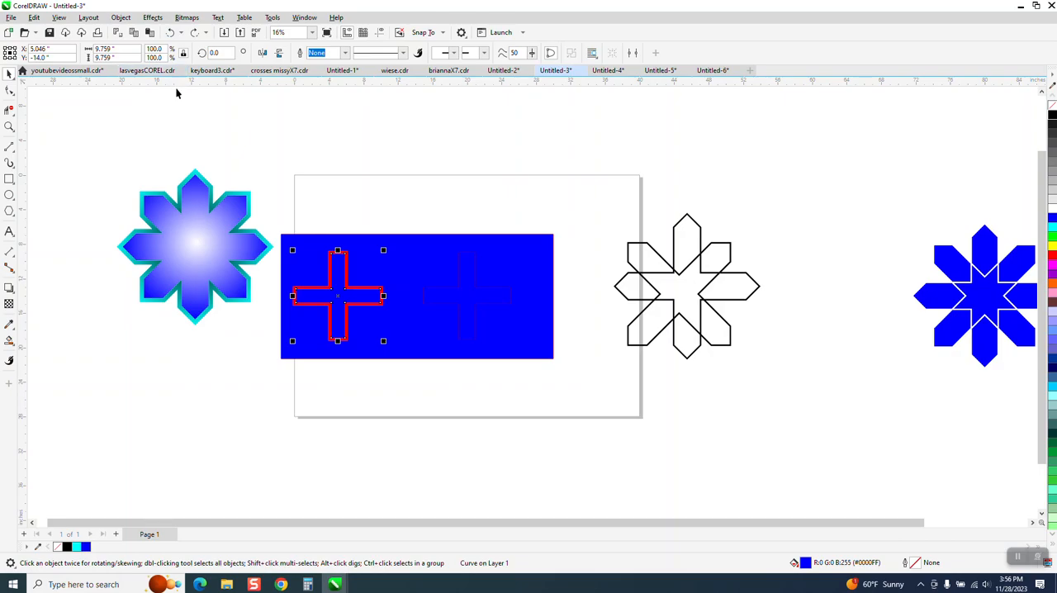
{"action": "key", "text": "Down"}
{"action": "left_click", "coordinate": [345, 261]}
{"action": "key", "text": "Delete"}
{"action": "left_click", "coordinate": [339, 430]}
{"action": "key", "text": "Up"}
Step: Move the right cross's red outline 20 inches straight down, out of the blue rectangle to below the page
{"action": "left_click", "coordinate": [461, 304]}
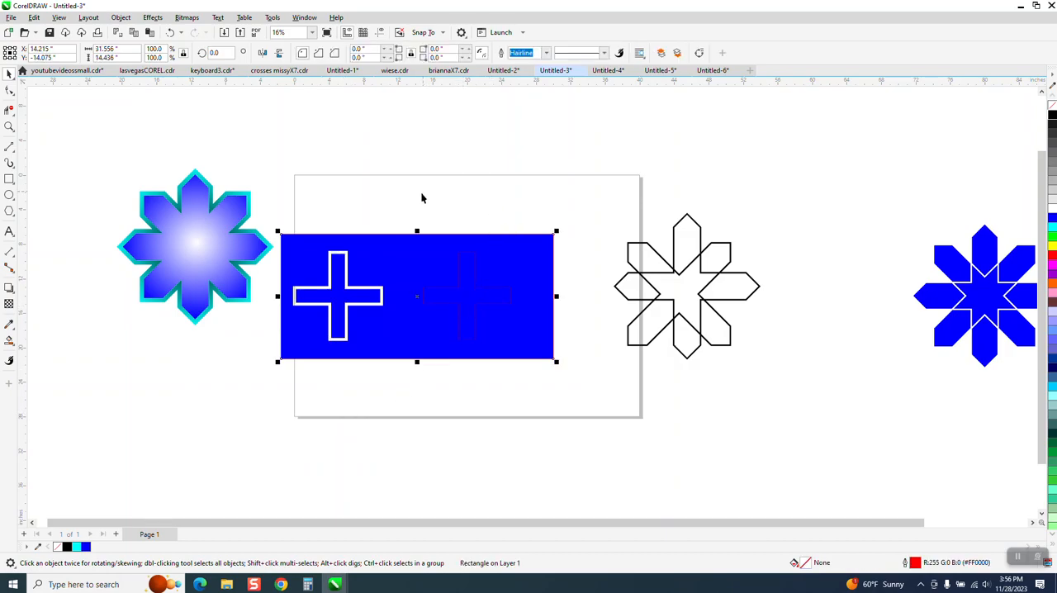
{"action": "left_click", "coordinate": [460, 258], "text": "alt"}
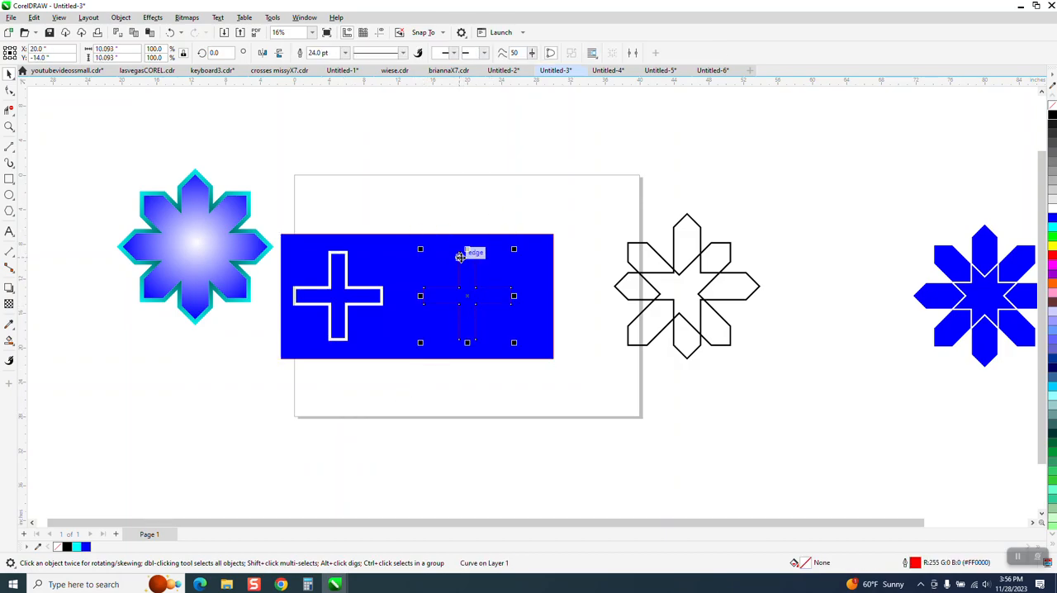
{"action": "key", "text": "Down"}
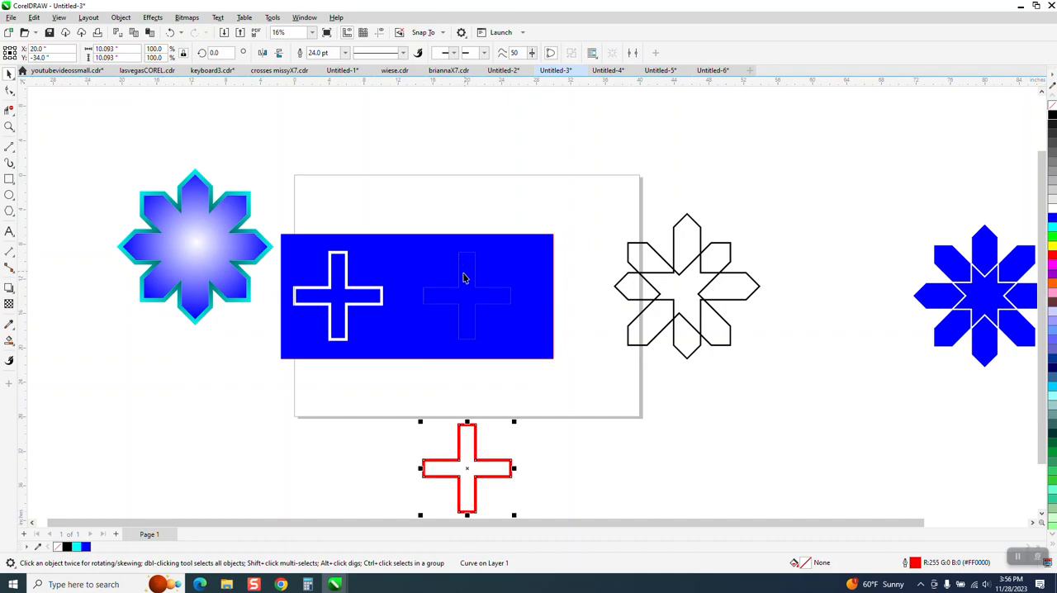
Step: Move the right cross's blue inner fill up out of the rectangle to just above it, over the page's upper edge
{"action": "left_click", "coordinate": [9, 127]}
{"action": "left_click_drag", "start_coordinate": [444, 244], "coordinate": [552, 311]}
{"action": "scroll", "coordinate": [387, 286], "scroll_direction": "down", "scroll_amount": 5}
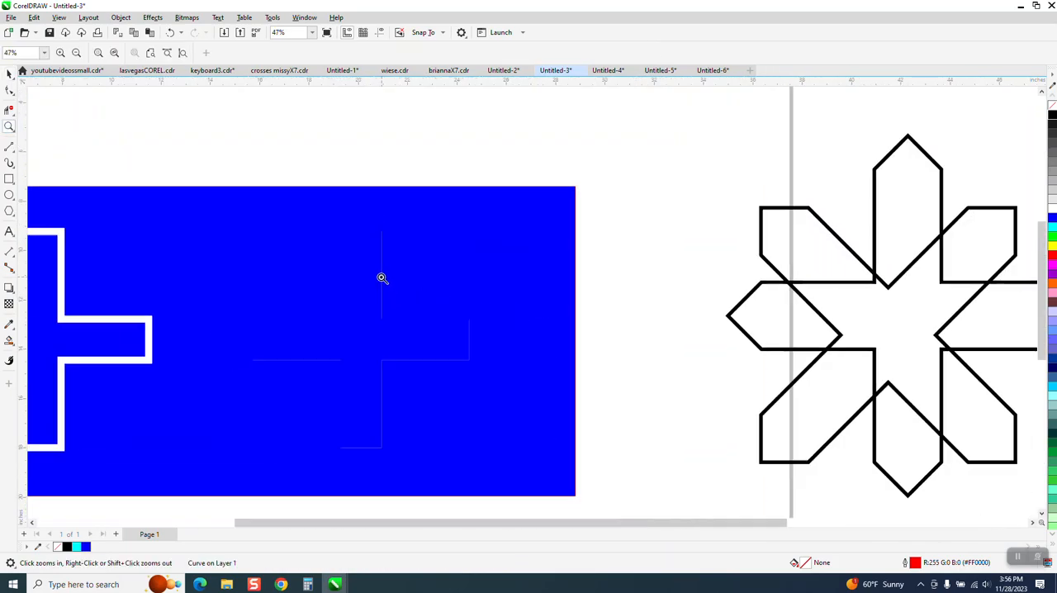
{"action": "scroll", "coordinate": [375, 279], "scroll_direction": "down", "scroll_amount": 1}
{"action": "left_click", "coordinate": [9, 74]}
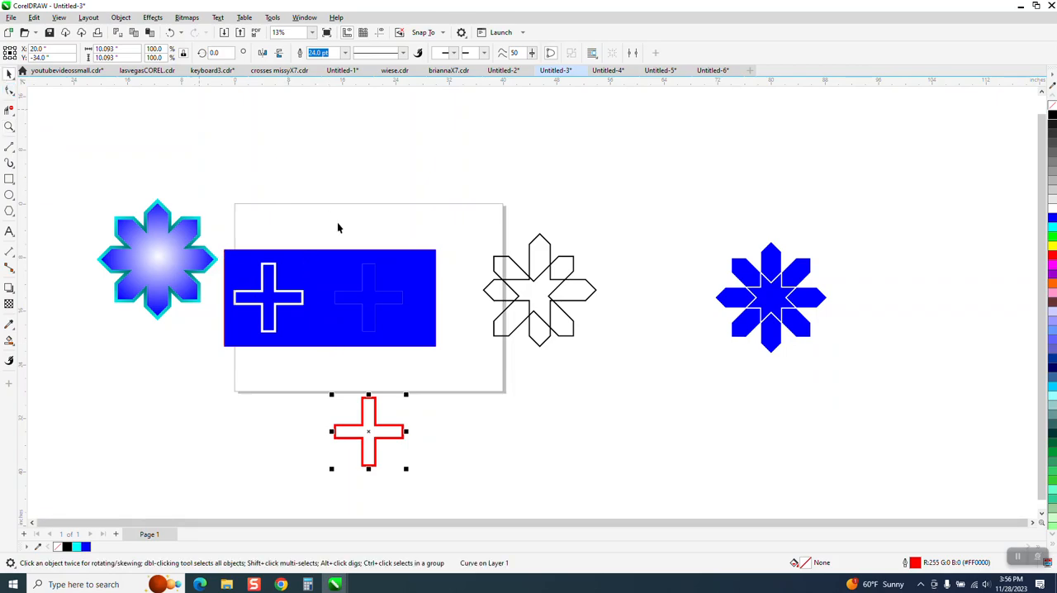
{"action": "left_click", "coordinate": [383, 303]}
{"action": "left_click_drag", "start_coordinate": [383, 302], "coordinate": [398, 203]}
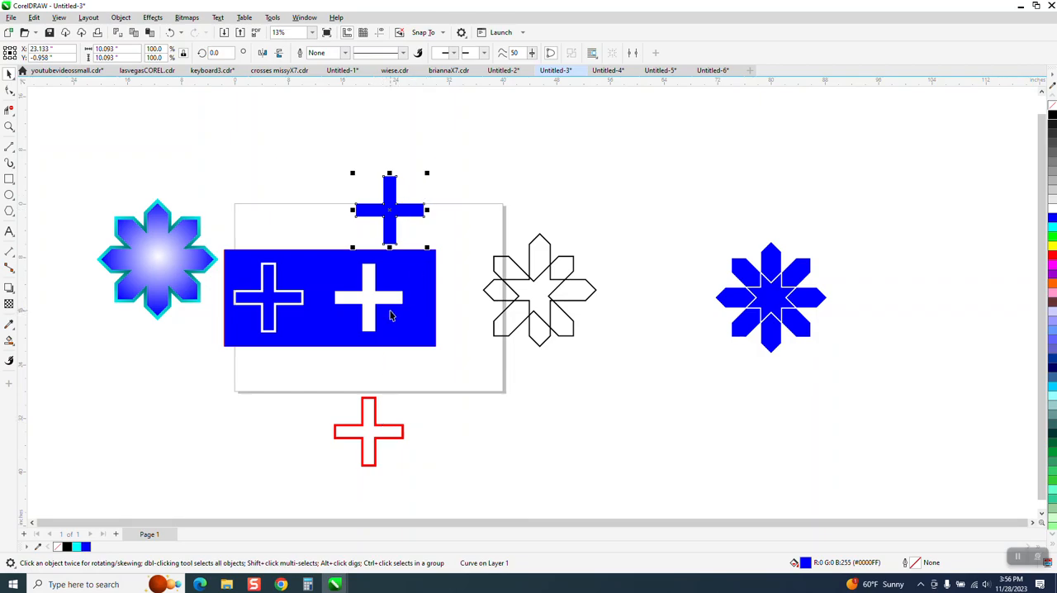
Step: Duplicate the red cross below the page about 11.4 inches to its right and give the copy a Hairline outline
{"action": "left_click_drag", "start_coordinate": [326, 374], "coordinate": [475, 494]}
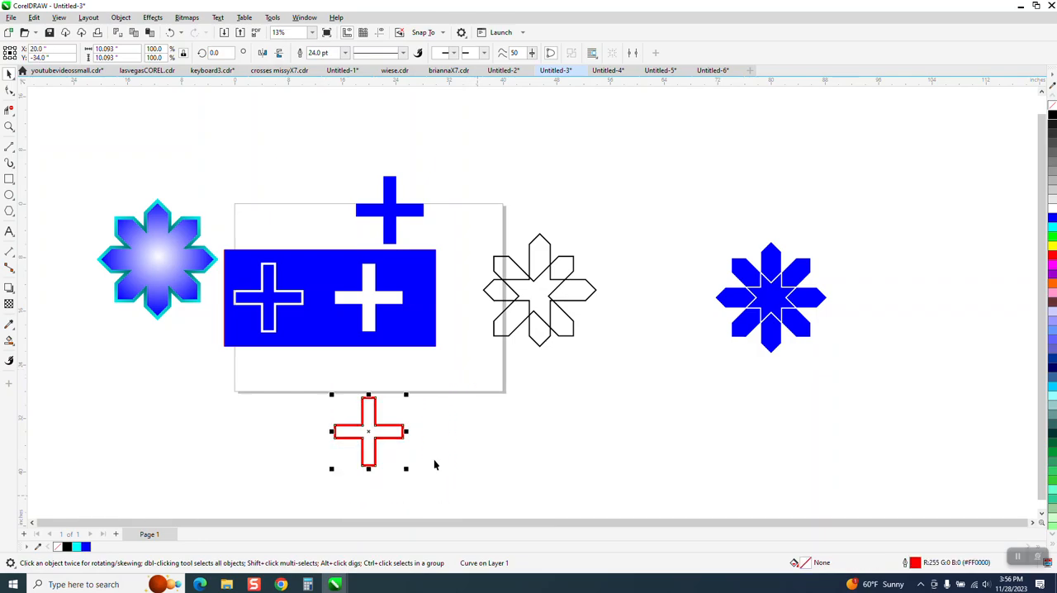
{"action": "left_click_drag", "start_coordinate": [368, 430], "coordinate": [445, 430]}
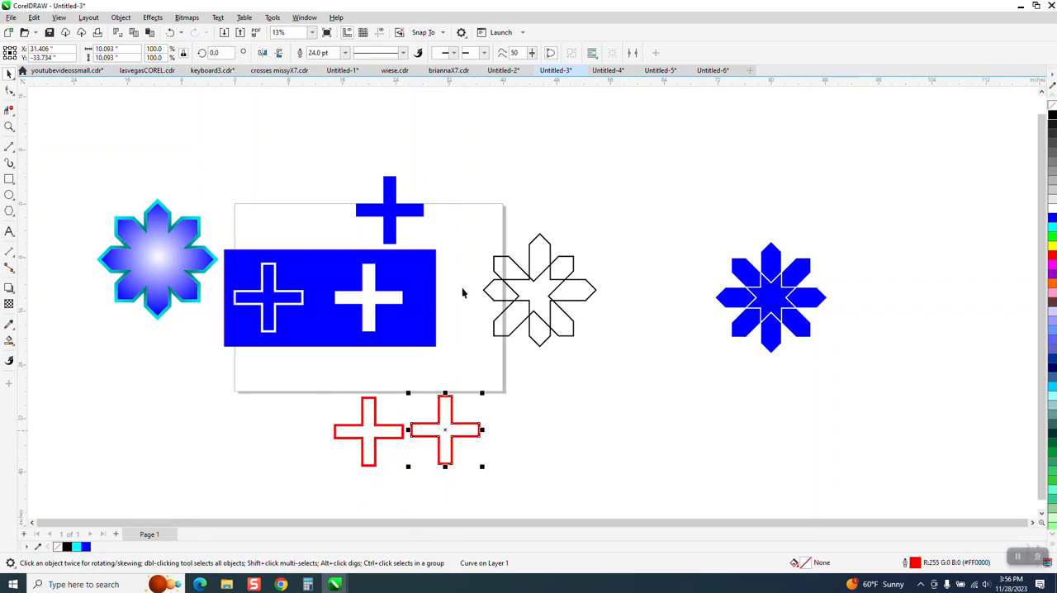
{"action": "left_click", "coordinate": [345, 53]}
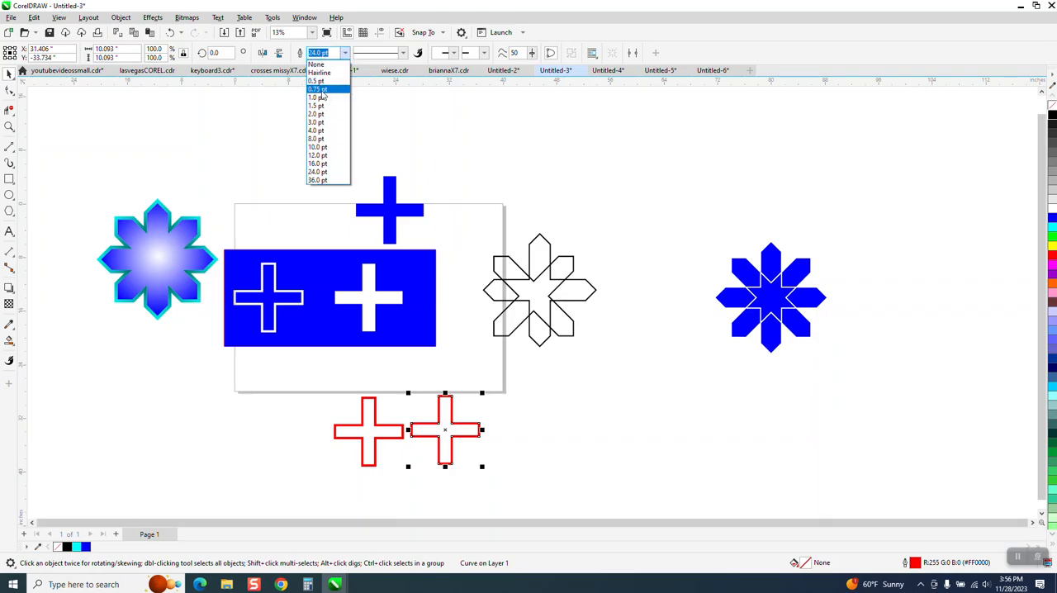
{"action": "left_click", "coordinate": [321, 72]}
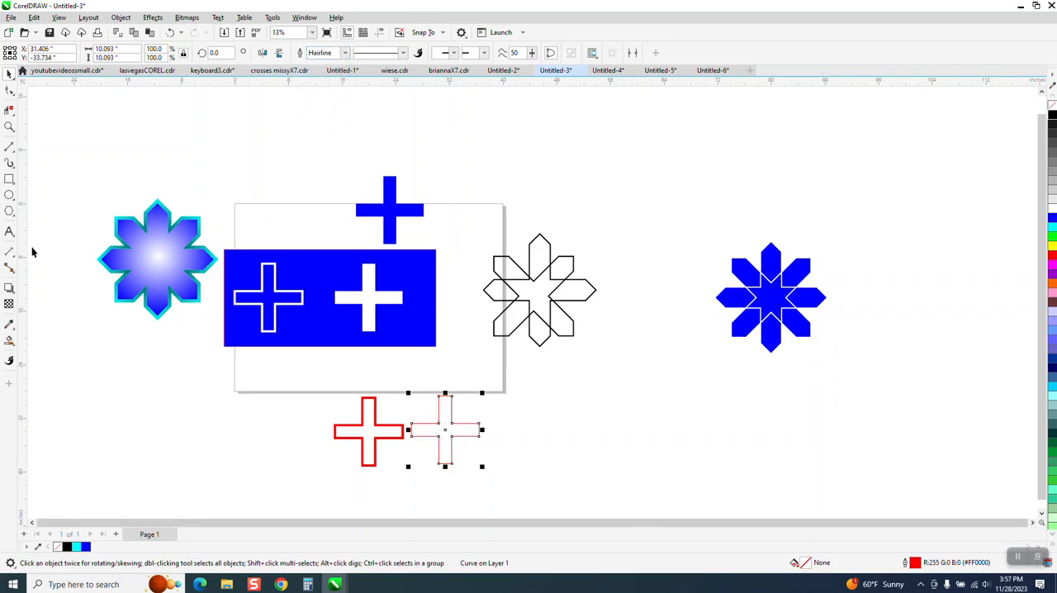
Step: Smart-fill the hairline cross and the 24 pt cross with blue and move both fills into a row to their right
{"action": "left_click", "coordinate": [8, 342]}
{"action": "left_click", "coordinate": [446, 431]}
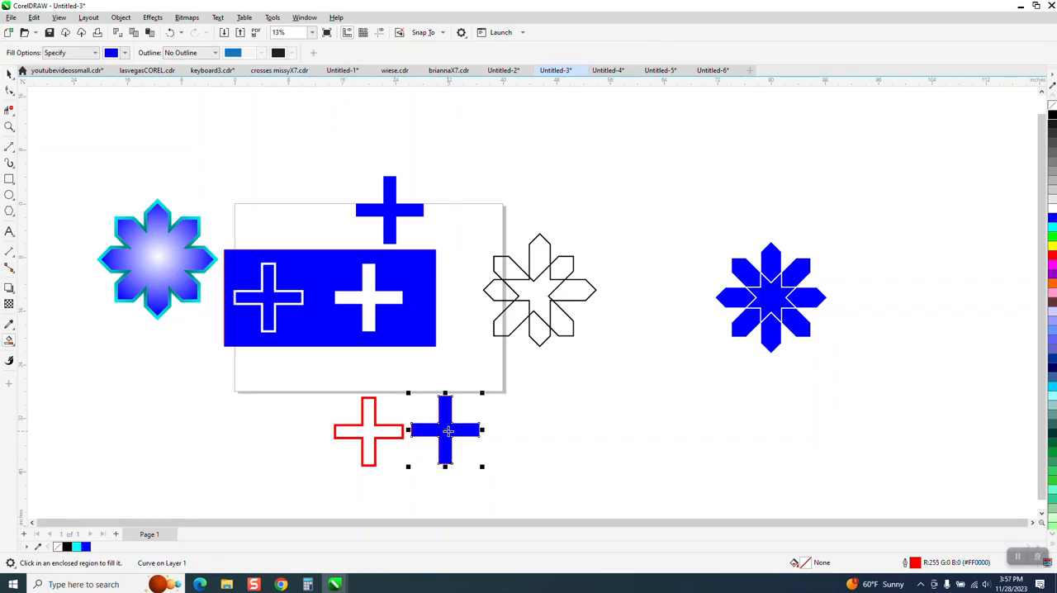
{"action": "left_click", "coordinate": [369, 429]}
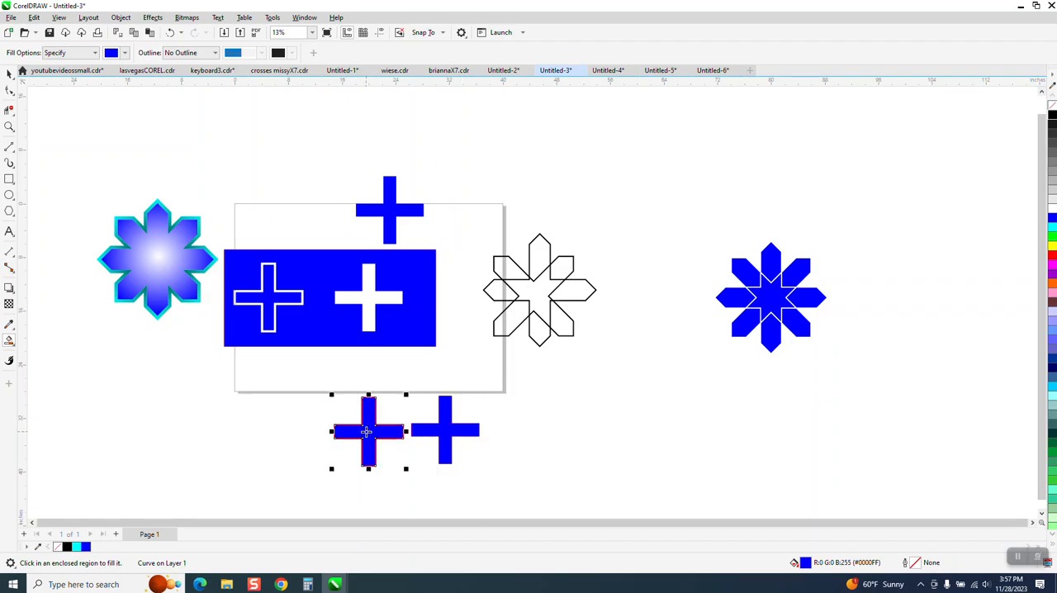
{"action": "left_click", "coordinate": [9, 89]}
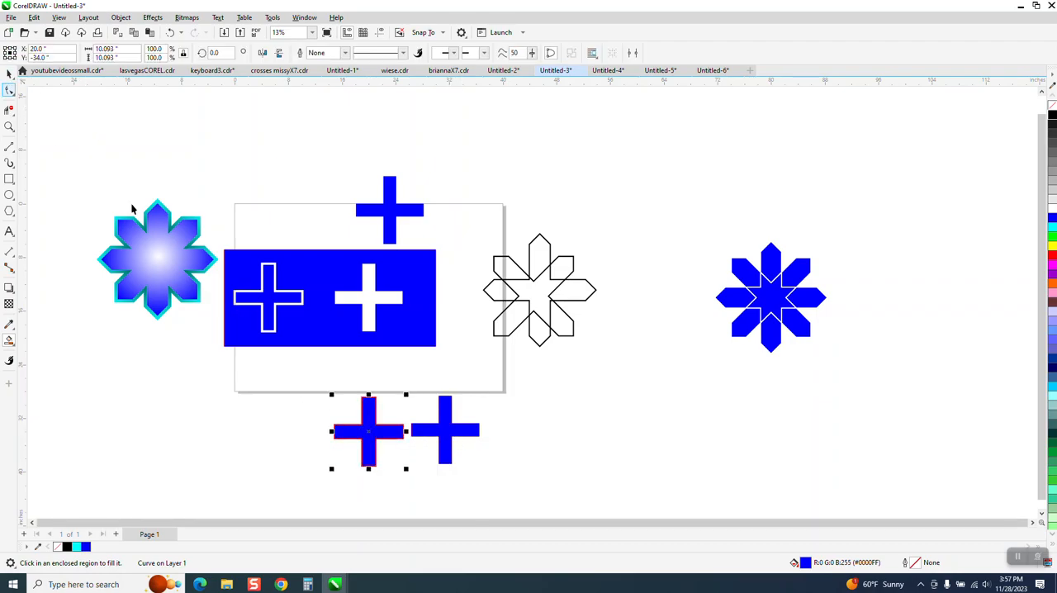
{"action": "left_click_drag", "start_coordinate": [355, 428], "coordinate": [645, 449]}
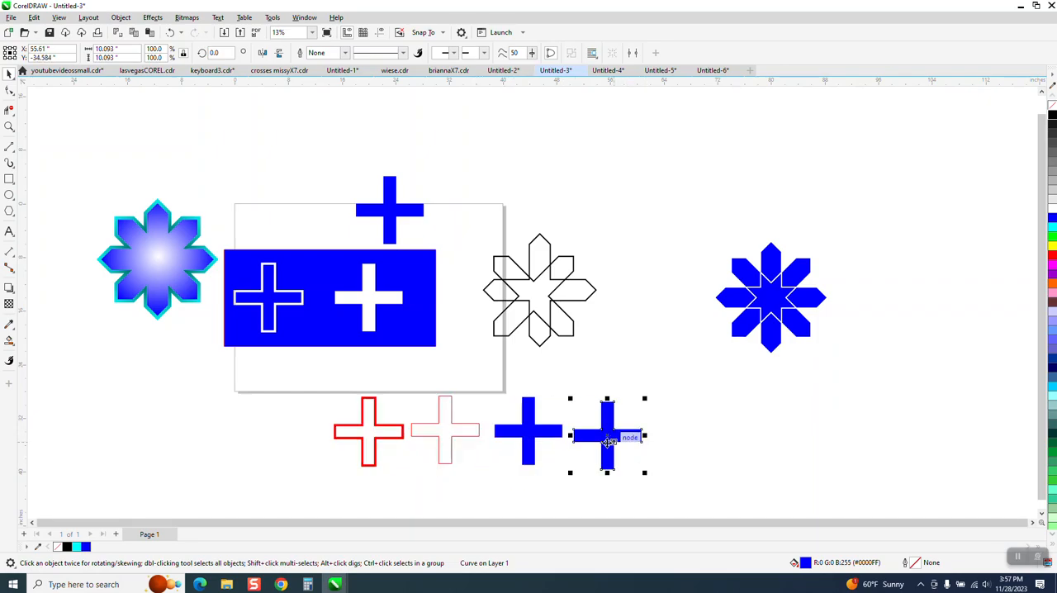
Step: Set the hairline cross's outline width to 36 pt
{"action": "left_click", "coordinate": [422, 421]}
{"action": "left_click", "coordinate": [438, 418]}
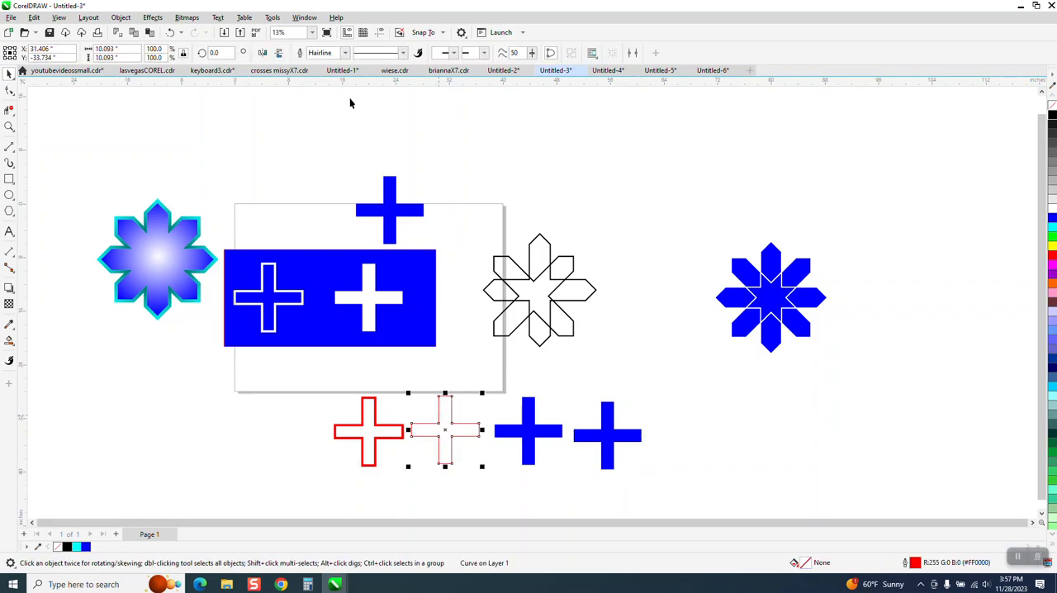
{"action": "left_click", "coordinate": [344, 52]}
{"action": "left_click", "coordinate": [326, 174]}
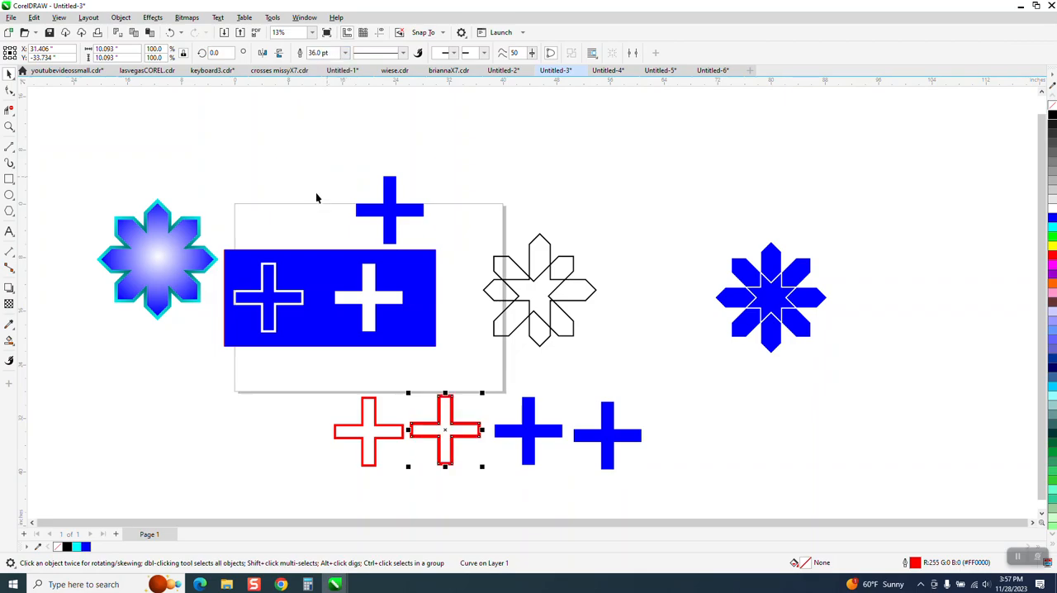
Step: Smart-fill the 36 pt cross with blue and move the fill to just below the first blue cross in the row
{"action": "left_click", "coordinate": [8, 343]}
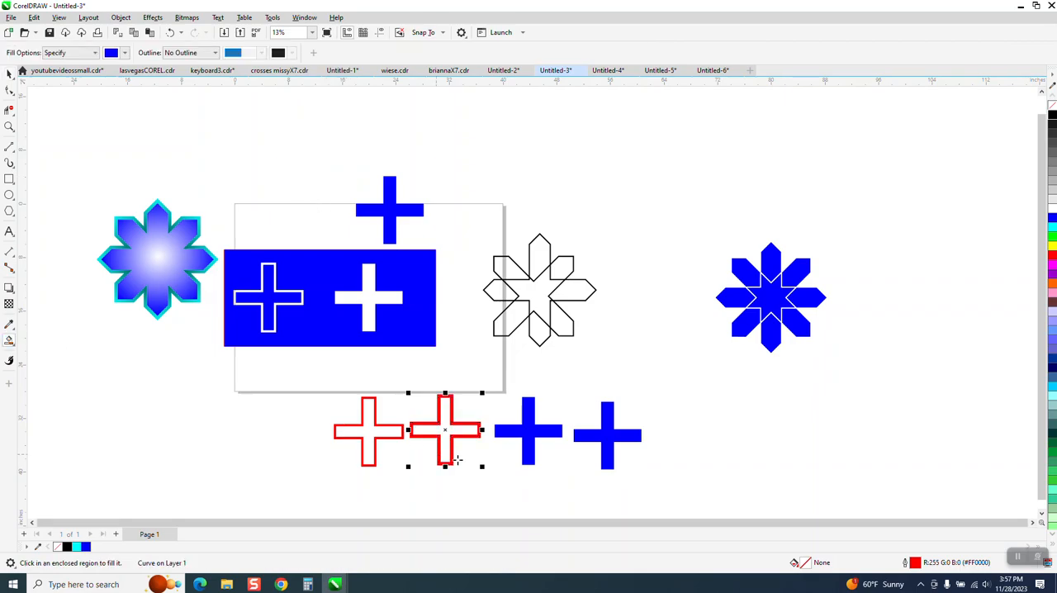
{"action": "left_click", "coordinate": [451, 434]}
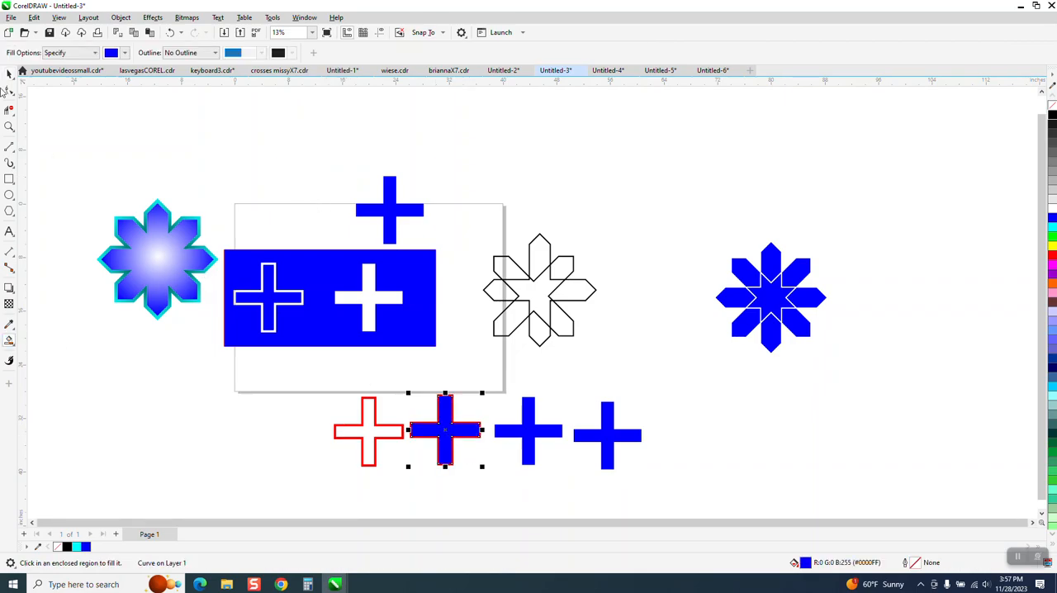
{"action": "left_click", "coordinate": [9, 73]}
{"action": "left_click_drag", "start_coordinate": [443, 430], "coordinate": [546, 475]}
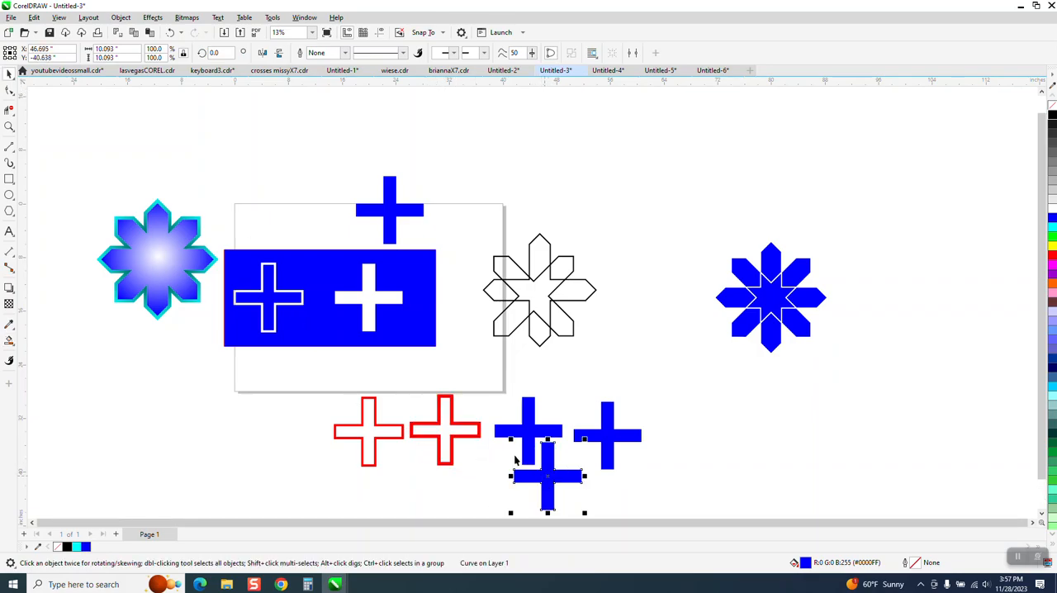
Step: Convert the 36 pt red cross's outline to an object
{"action": "left_click", "coordinate": [480, 428]}
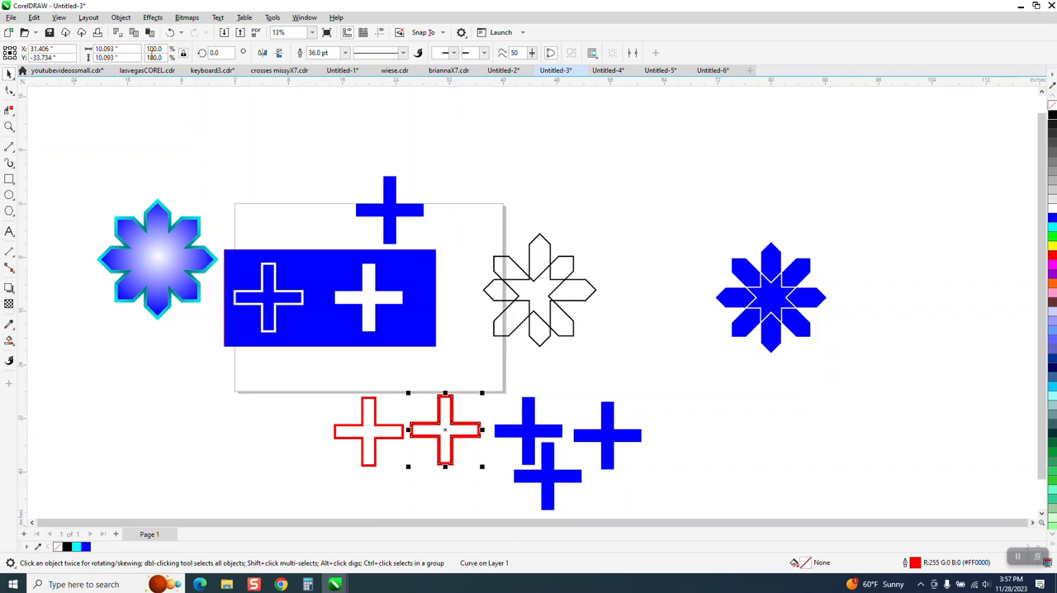
{"action": "left_click", "coordinate": [121, 17]}
{"action": "left_click", "coordinate": [157, 325]}
Step: Smart-fill the inside of the converted red cross with blue and move the fill to the right of the lower blue cross
{"action": "left_click", "coordinate": [9, 340]}
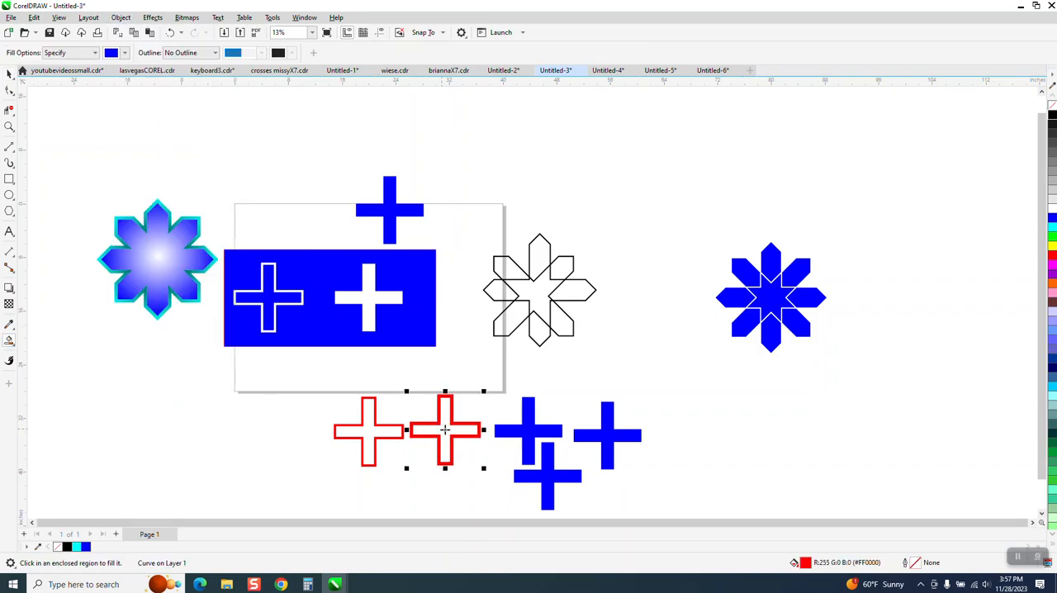
{"action": "left_click", "coordinate": [443, 427]}
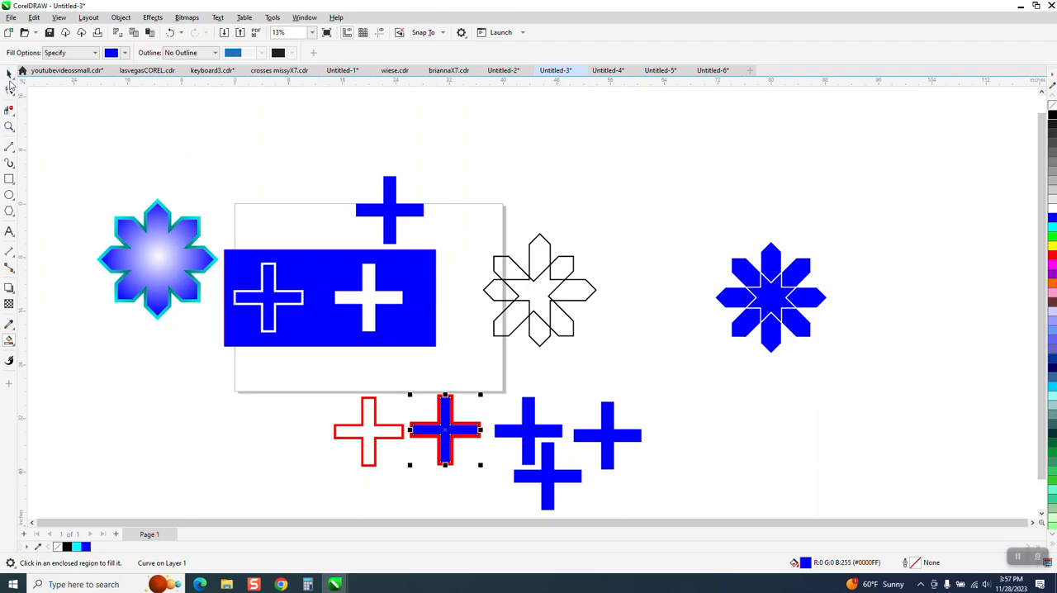
{"action": "left_click", "coordinate": [7, 74]}
{"action": "left_click_drag", "start_coordinate": [547, 477], "coordinate": [634, 486]}
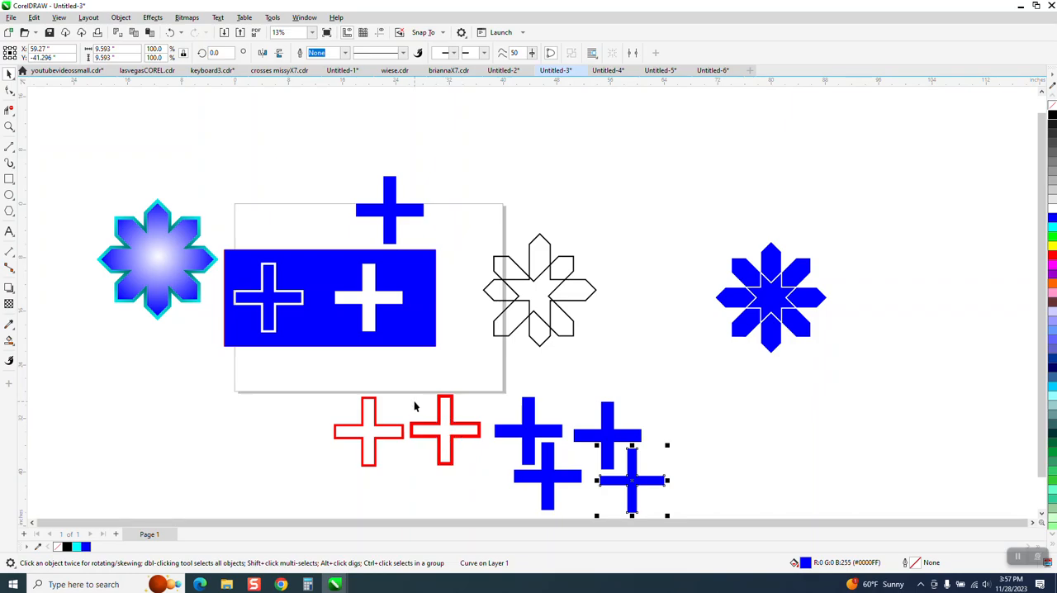
Step: Examine the gaps between the petals and center of the solid blue flower to the right of the page
{"action": "scroll", "coordinate": [416, 404], "scroll_direction": "down", "scroll_amount": 1}
{"action": "left_click", "coordinate": [10, 127]}
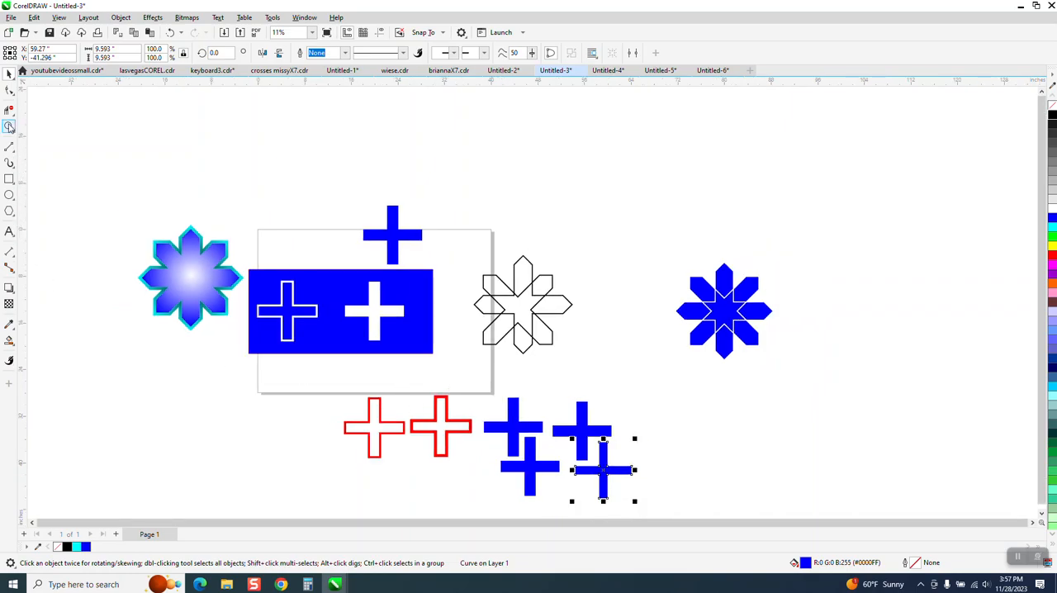
{"action": "left_click_drag", "start_coordinate": [668, 262], "coordinate": [791, 379]}
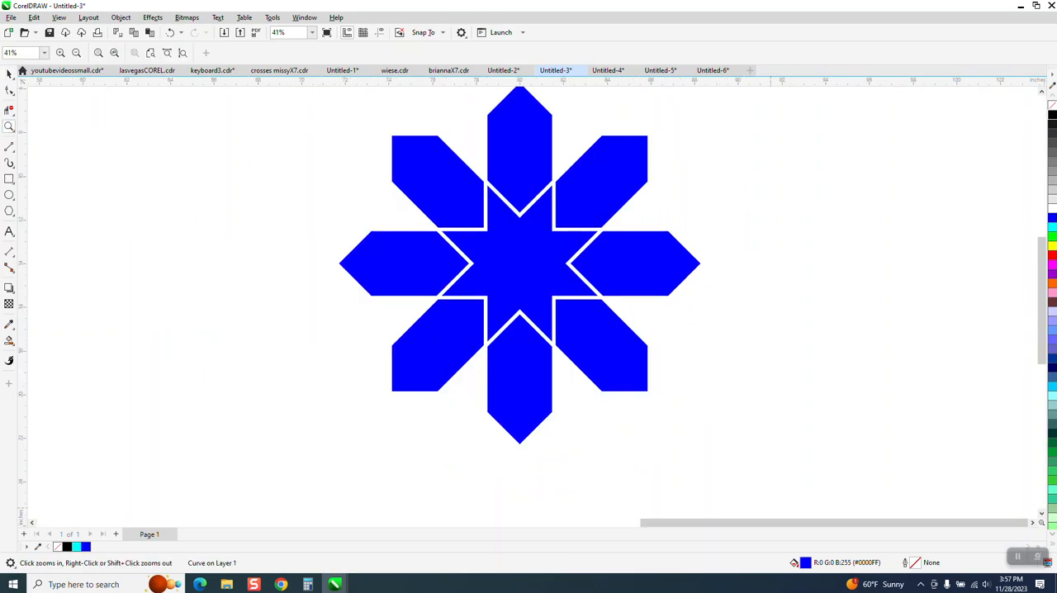